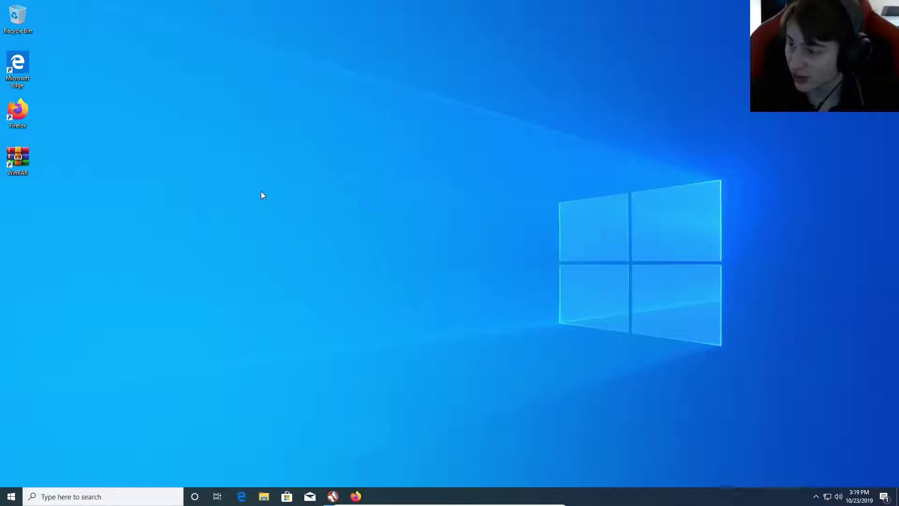
Step: Open File Explorer with Win+E, view This PC and Local Disk (C:), then close the window
{"action": "key", "text": "super+e"}
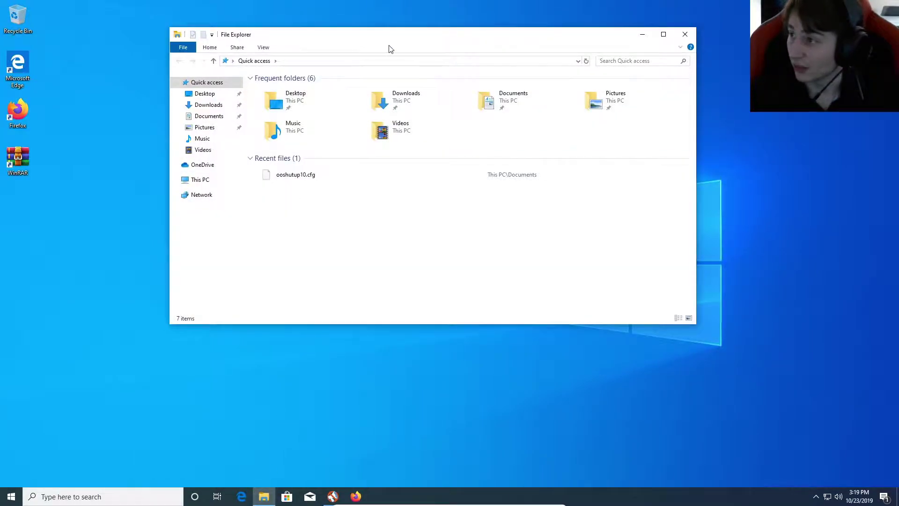
{"action": "left_click_drag", "start_coordinate": [456, 36], "coordinate": [426, 88]}
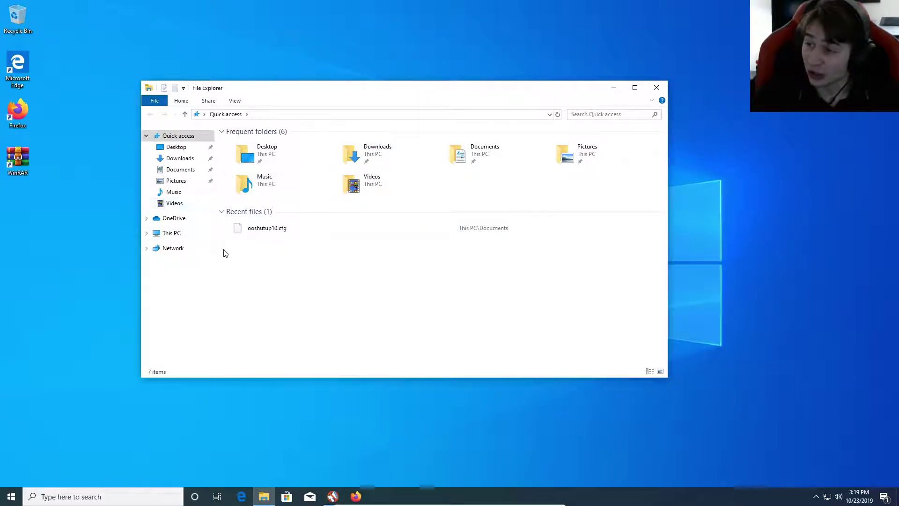
{"action": "left_click", "coordinate": [173, 234]}
{"action": "left_click", "coordinate": [298, 248]}
{"action": "right_click", "coordinate": [300, 247]}
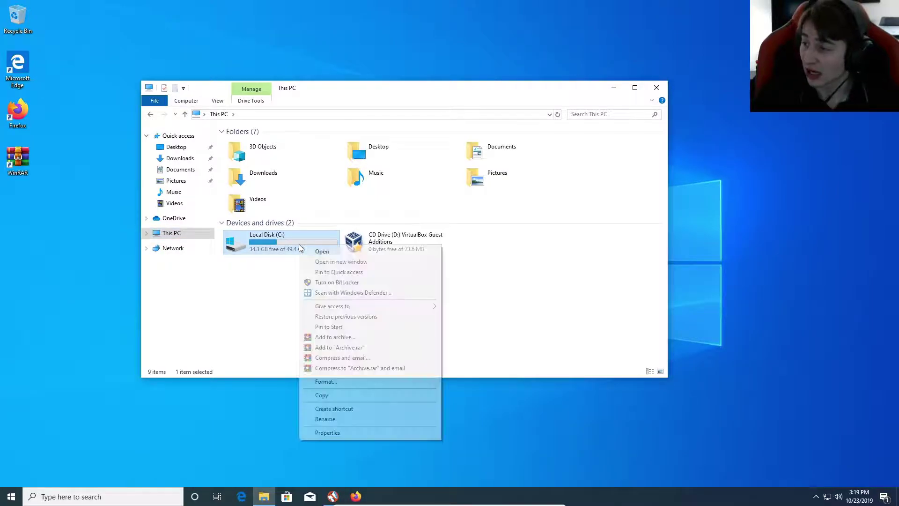
{"action": "left_click", "coordinate": [660, 92]}
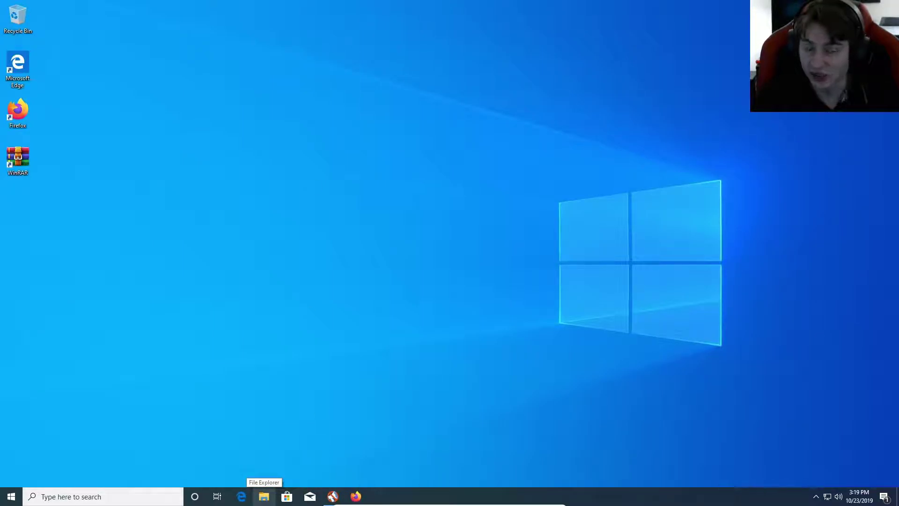
Step: Reopen File Explorer and choose Turn on BitLocker for Local Disk (C:), showing the TPM error
{"action": "left_click", "coordinate": [263, 495]}
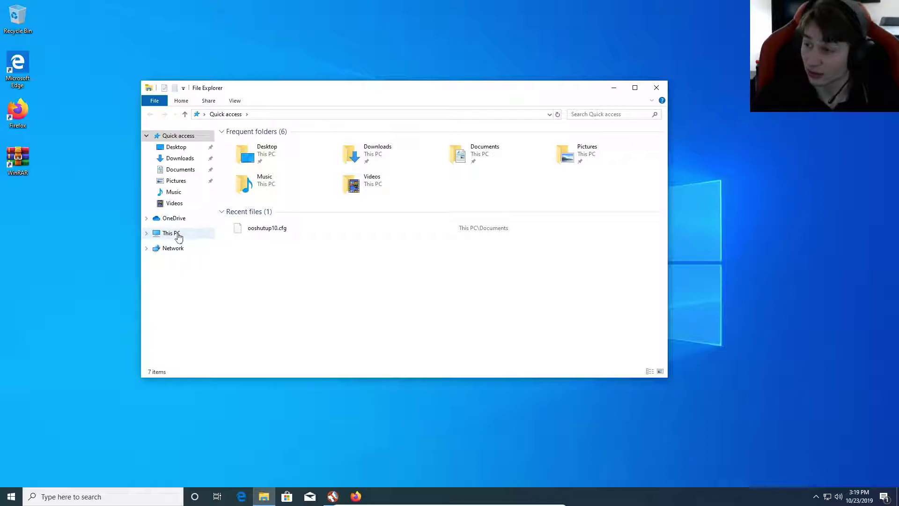
{"action": "left_click", "coordinate": [177, 236]}
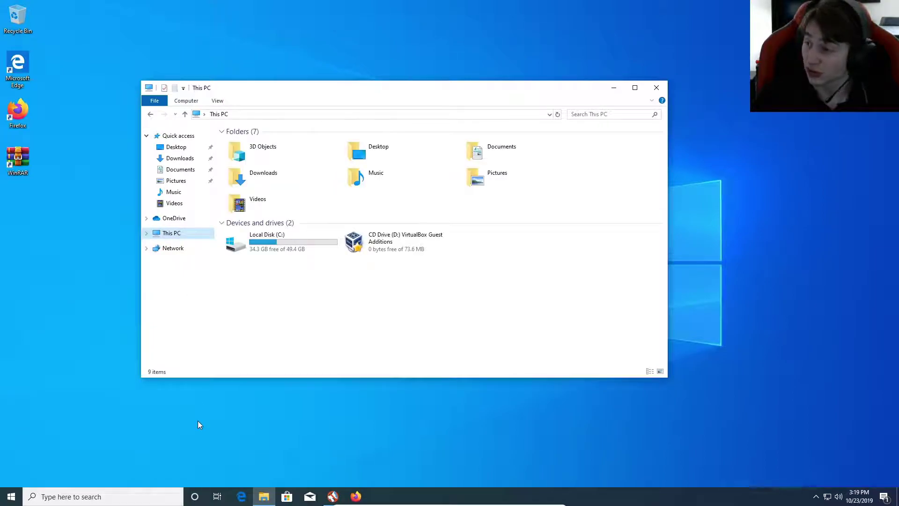
{"action": "left_click", "coordinate": [271, 236]}
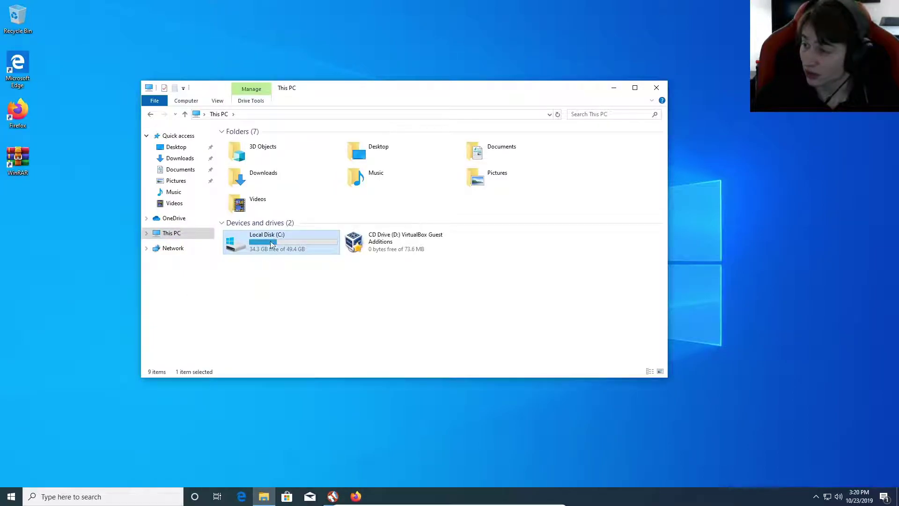
{"action": "right_click", "coordinate": [306, 234]}
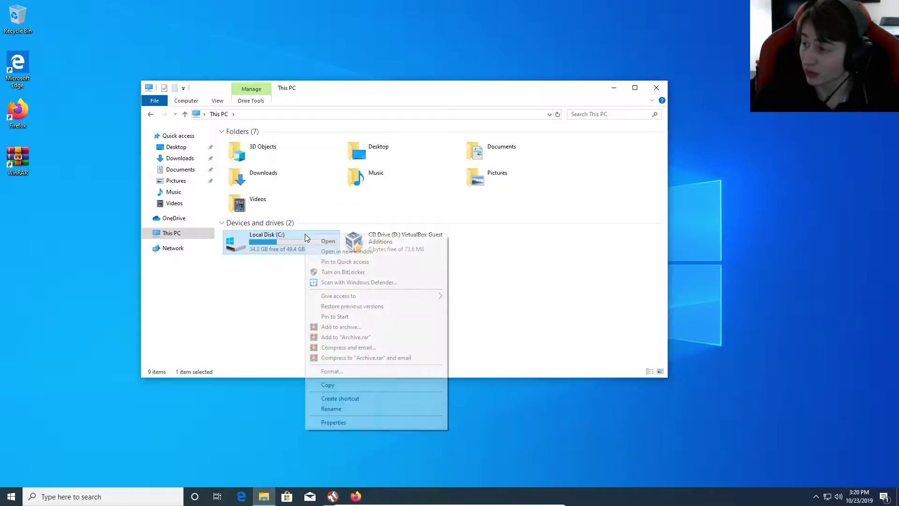
{"action": "left_click", "coordinate": [335, 273]}
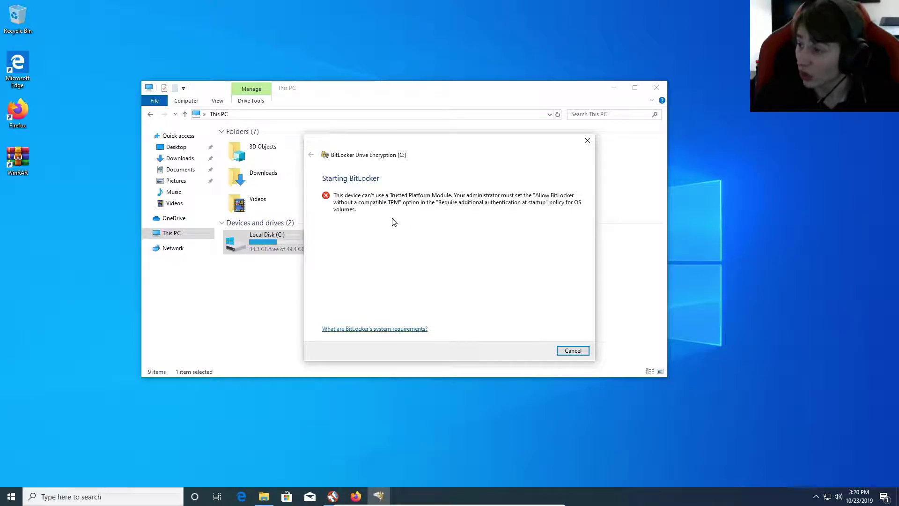
{"action": "left_click_drag", "start_coordinate": [446, 141], "coordinate": [301, 88]}
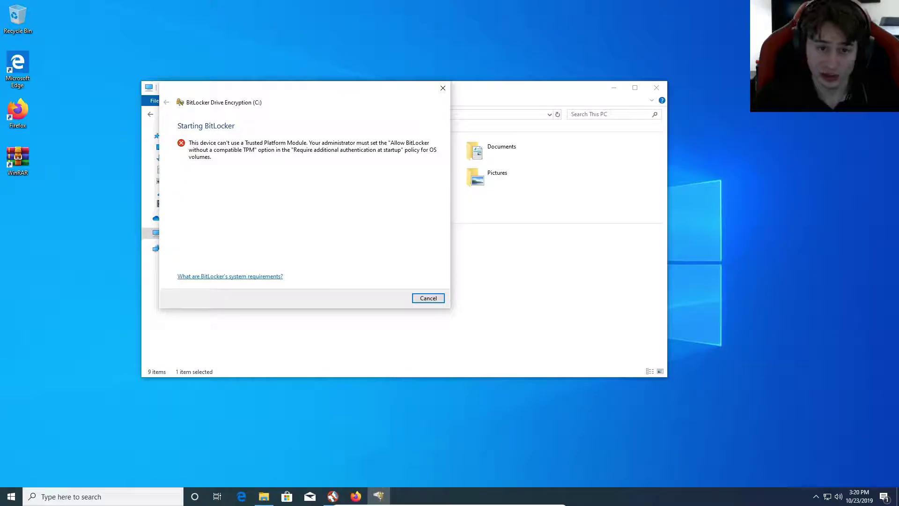
Step: Open the Run dialog from taskbar search and run gpedit.msc
{"action": "left_click", "coordinate": [73, 500]}
{"action": "type", "text": "run"}
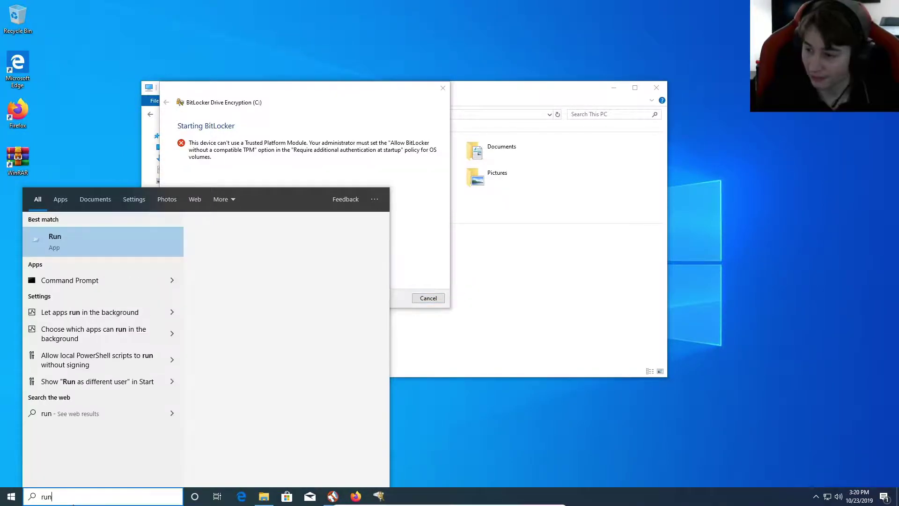
{"action": "key", "text": "Return"}
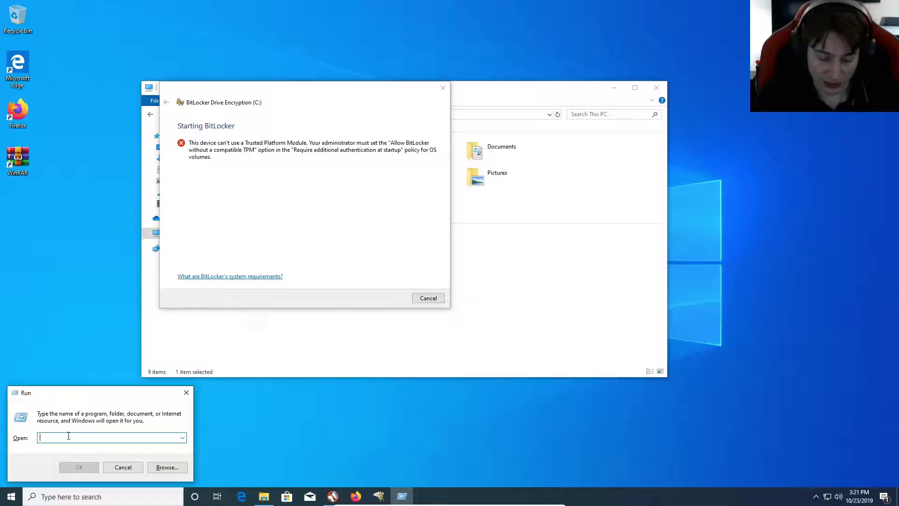
{"action": "type", "text": "gp"}
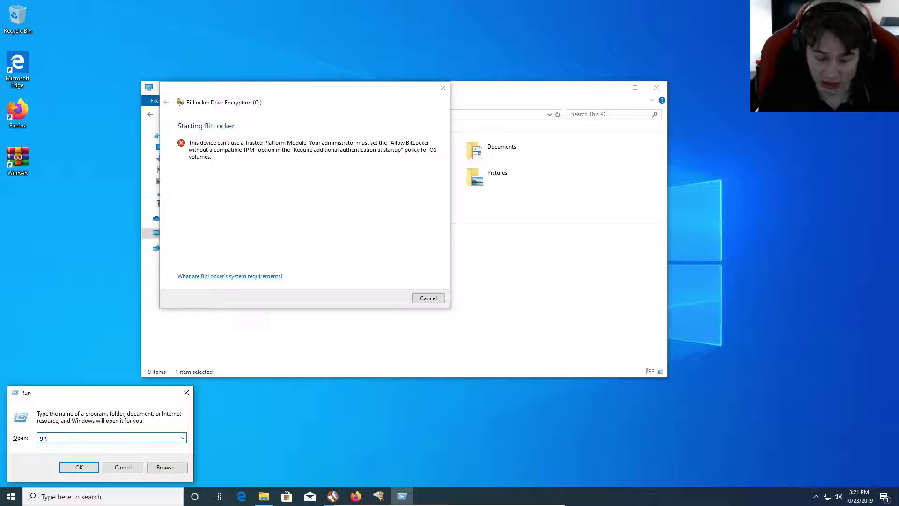
{"action": "type", "text": "edit."}
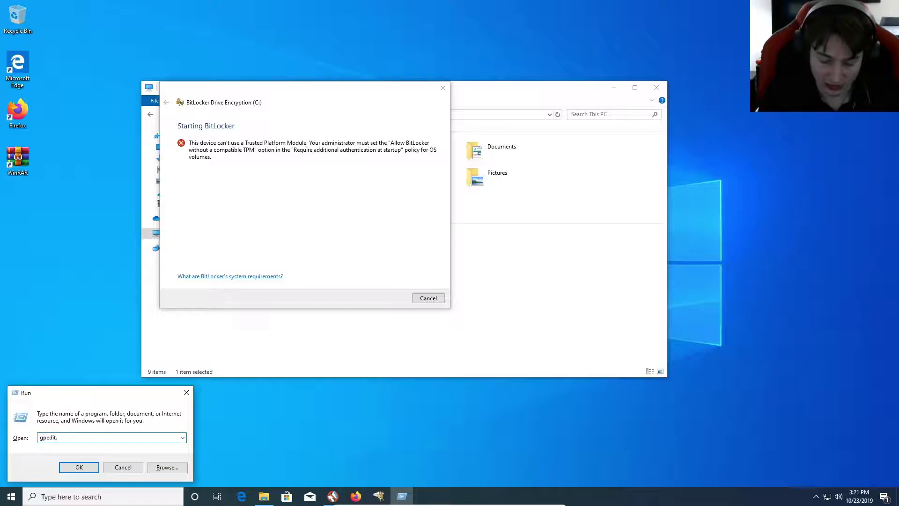
{"action": "type", "text": "msc"}
{"action": "key", "text": "Return"}
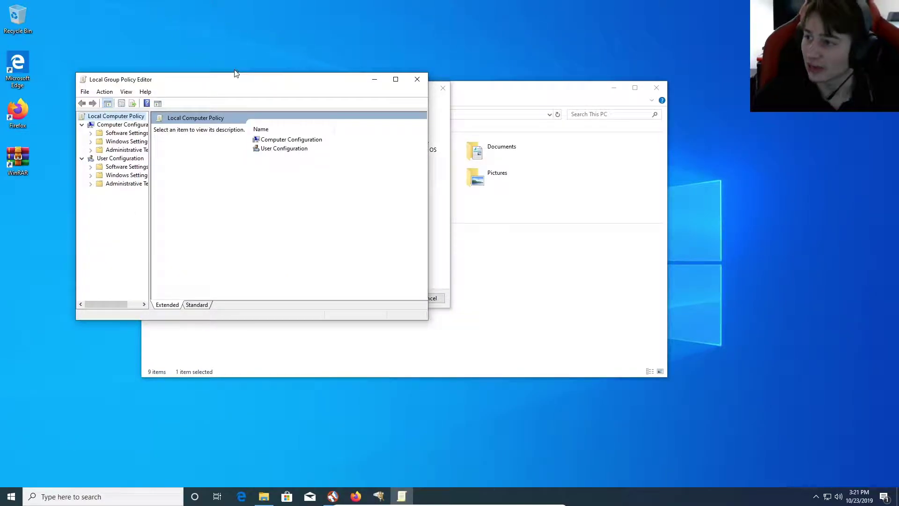
Step: Navigate Administrative Templates > Windows Components > BitLocker Drive Encryption > Operating System Drives
{"action": "left_click_drag", "start_coordinate": [227, 81], "coordinate": [423, 94]}
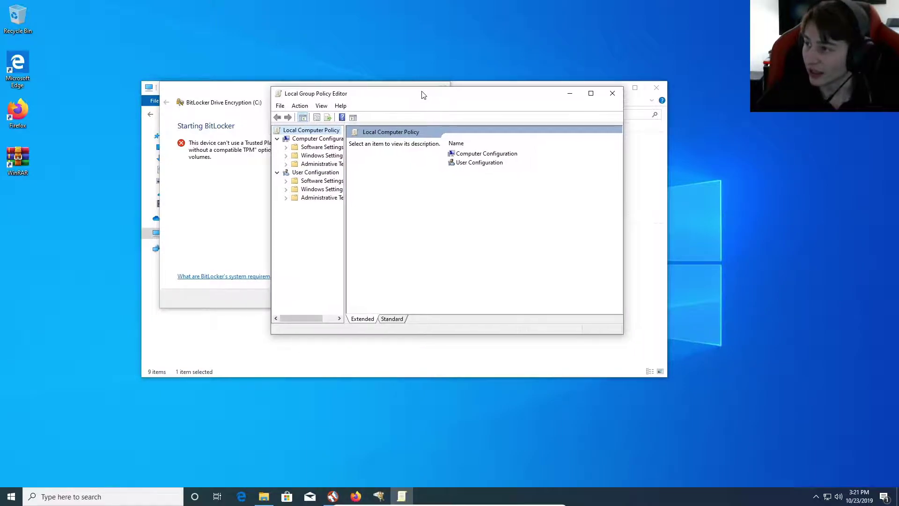
{"action": "double_click", "coordinate": [317, 165]}
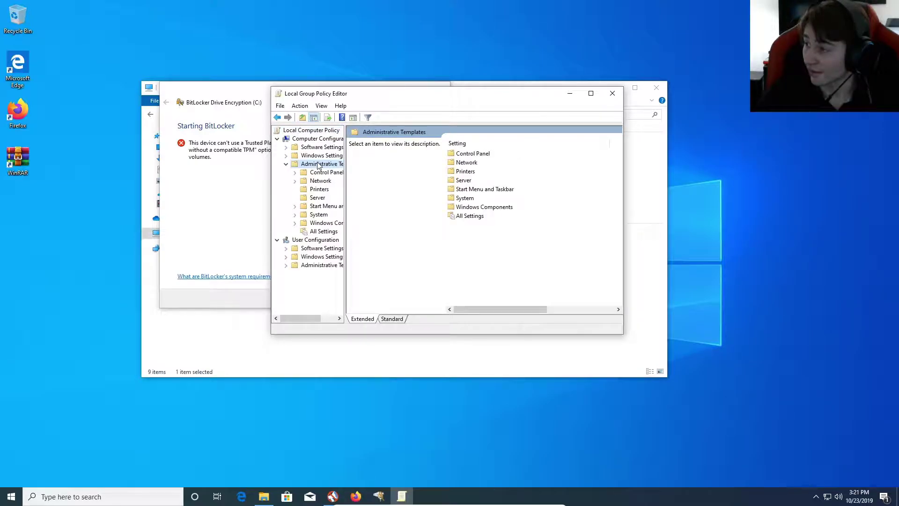
{"action": "double_click", "coordinate": [475, 208]}
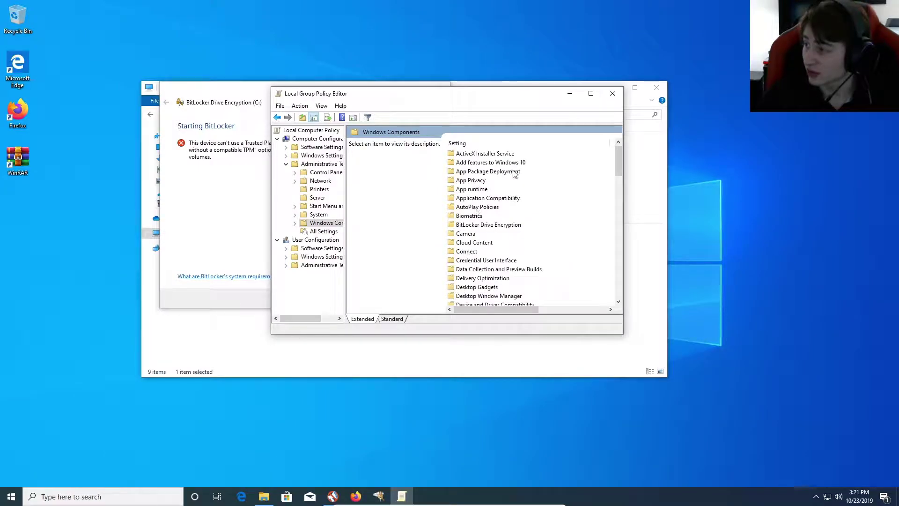
{"action": "scroll", "coordinate": [515, 173], "scroll_direction": "down", "scroll_amount": 2}
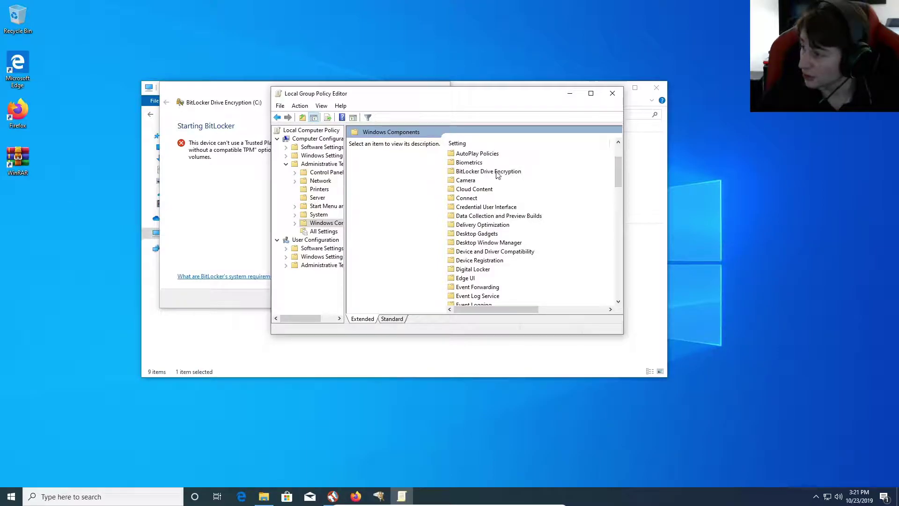
{"action": "scroll", "coordinate": [495, 167], "scroll_direction": "down", "scroll_amount": 1}
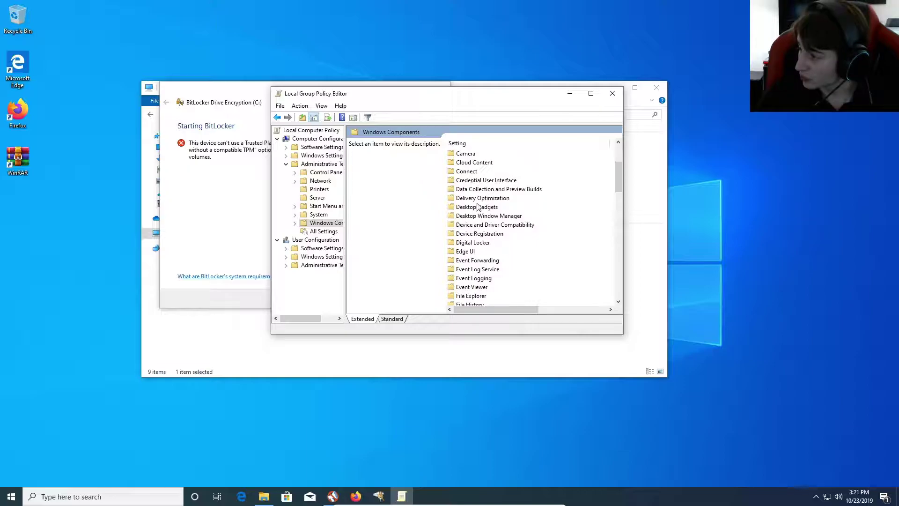
{"action": "scroll", "coordinate": [474, 226], "scroll_direction": "up", "scroll_amount": 1}
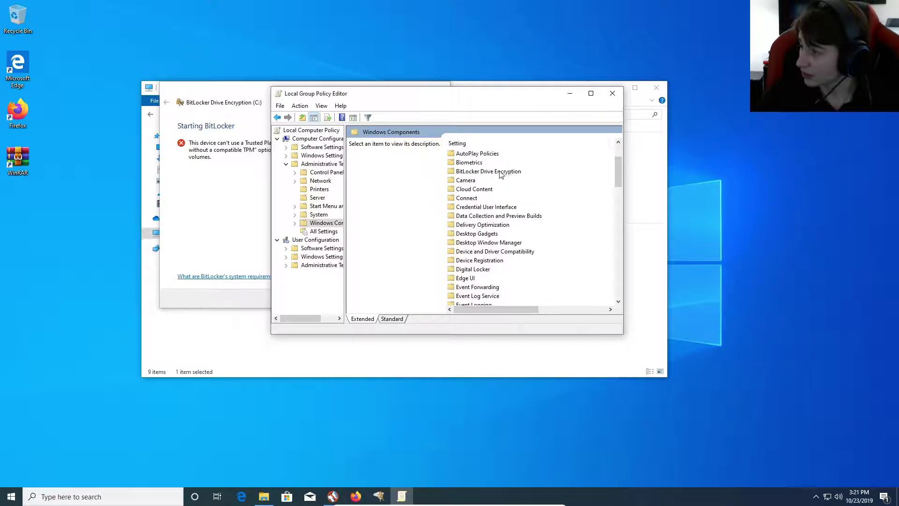
{"action": "double_click", "coordinate": [499, 172]}
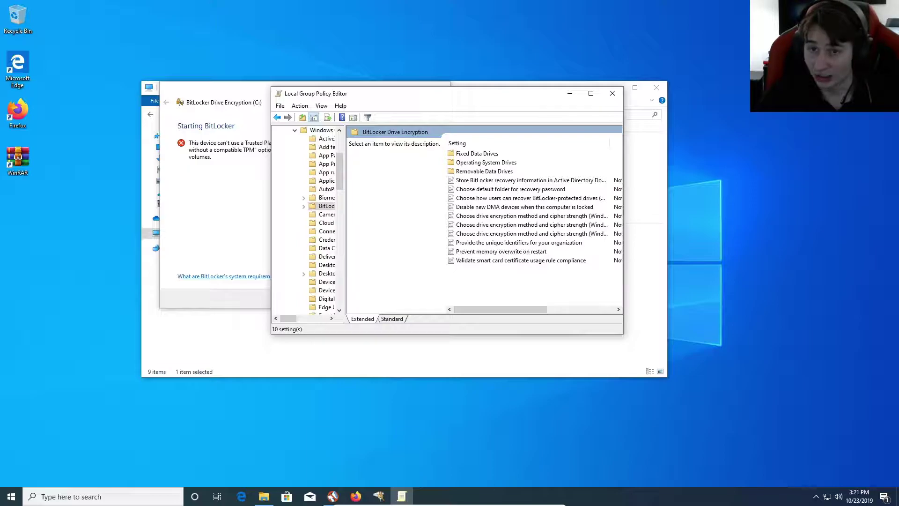
{"action": "double_click", "coordinate": [474, 162]}
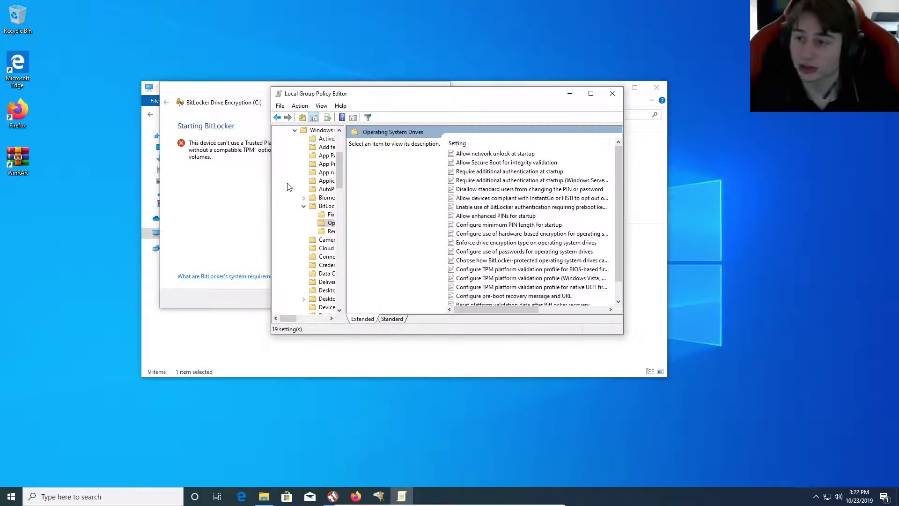
Step: Set 'Require additional authentication at startup' to Enabled, allowing BitLocker without a compatible TPM
{"action": "left_click", "coordinate": [547, 173]}
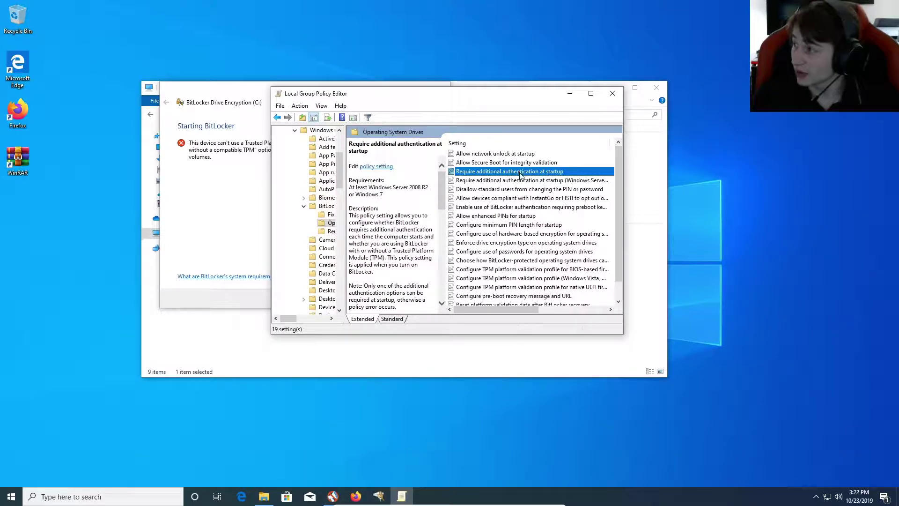
{"action": "left_click_drag", "start_coordinate": [457, 309], "coordinate": [501, 309]}
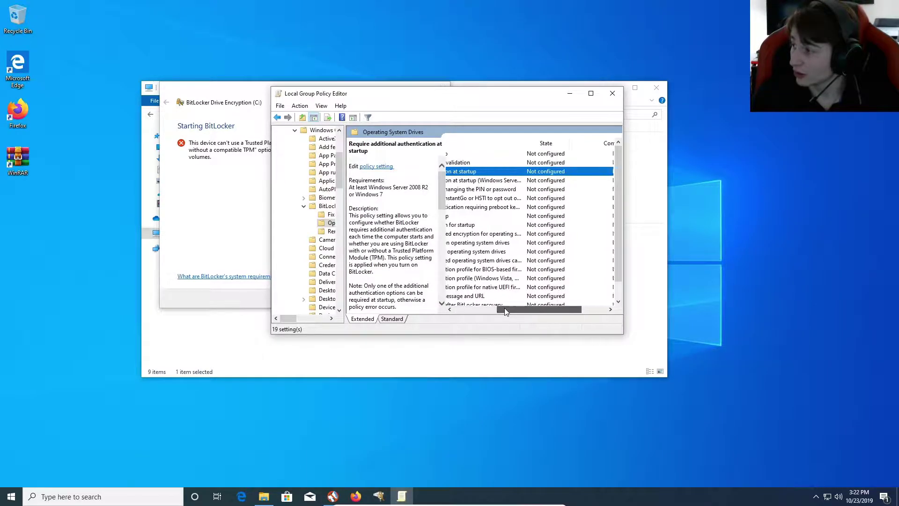
{"action": "left_click", "coordinate": [590, 93]}
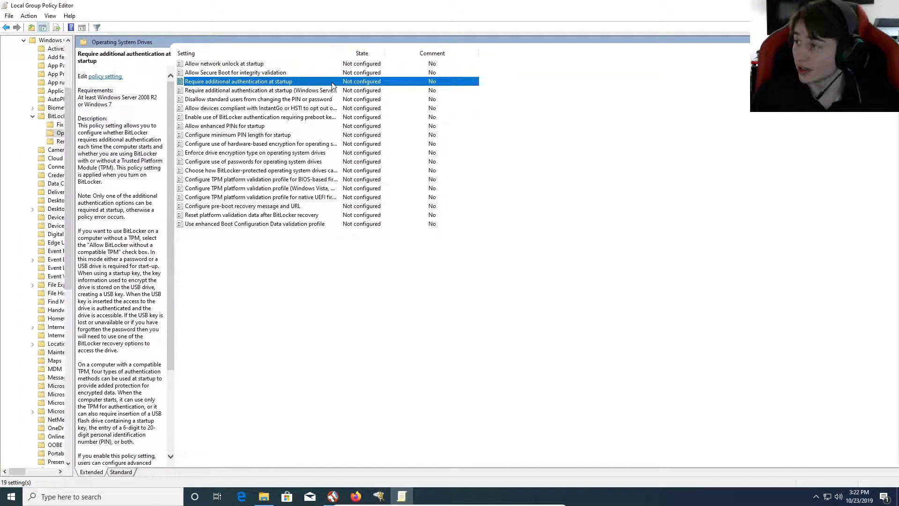
{"action": "double_click", "coordinate": [360, 83]}
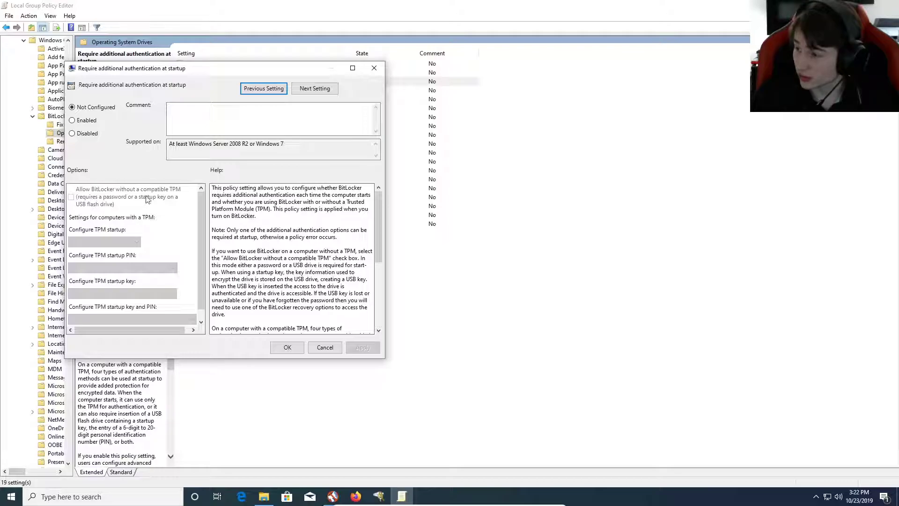
{"action": "left_click", "coordinate": [78, 121]}
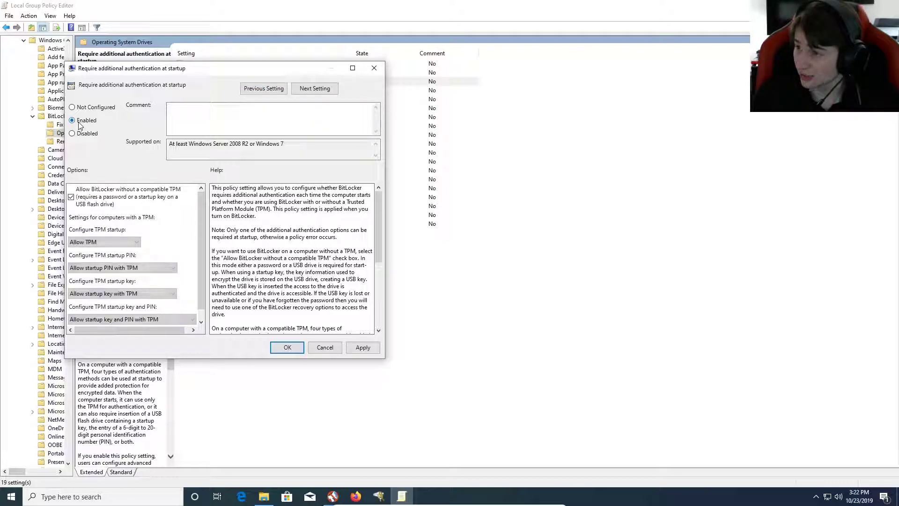
{"action": "left_click", "coordinate": [361, 347]}
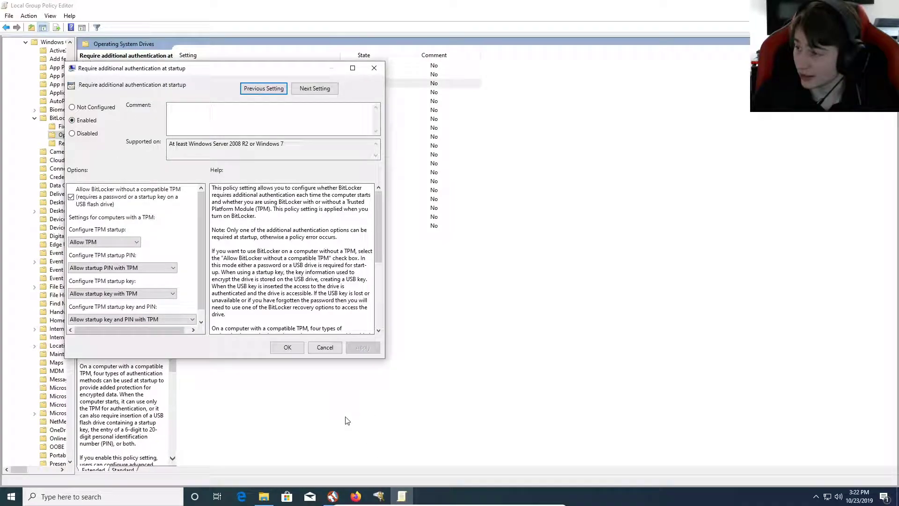
{"action": "left_click", "coordinate": [287, 347]}
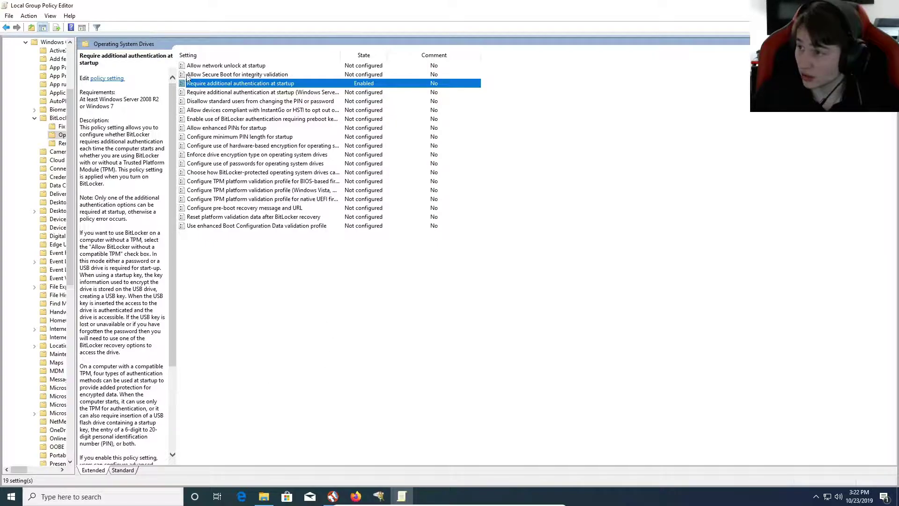
{"action": "double_click", "coordinate": [213, 84]}
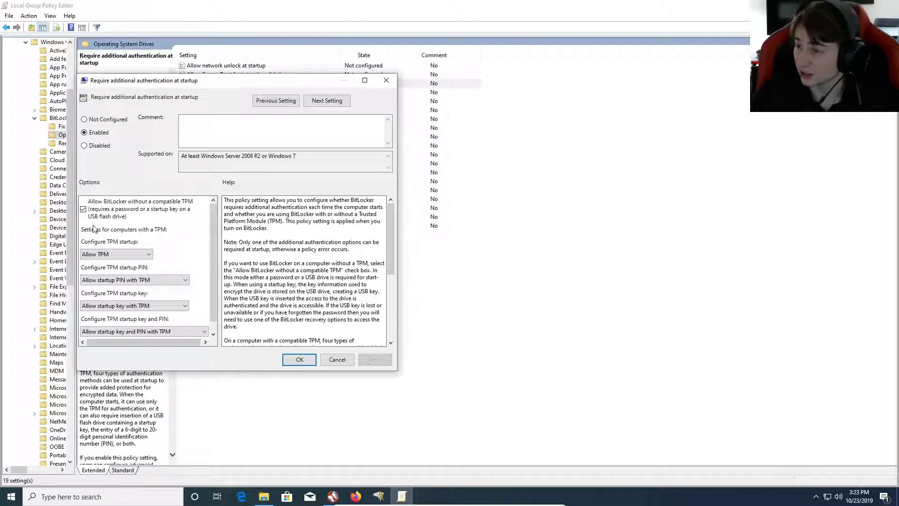
{"action": "left_click", "coordinate": [294, 360]}
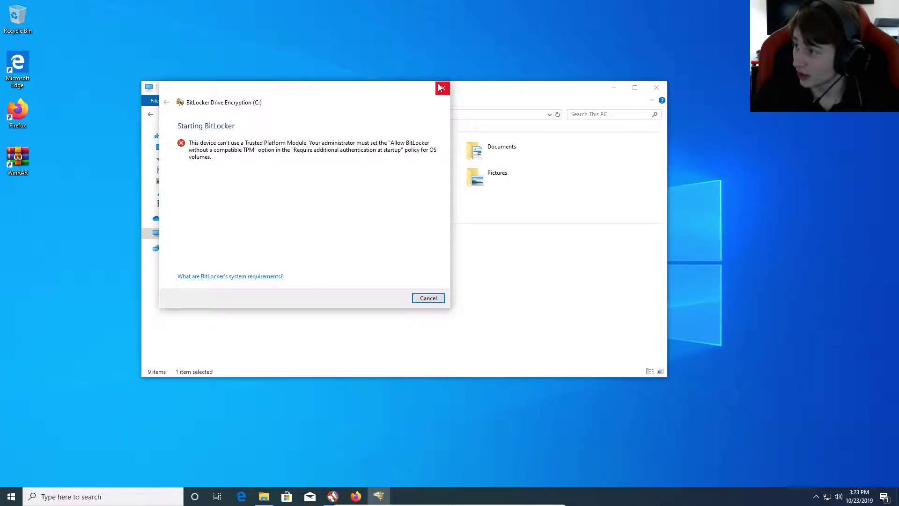
Step: Dismiss the TPM warning, close the This PC window, and clear the stray taskbar panels
{"action": "left_click", "coordinate": [440, 87]}
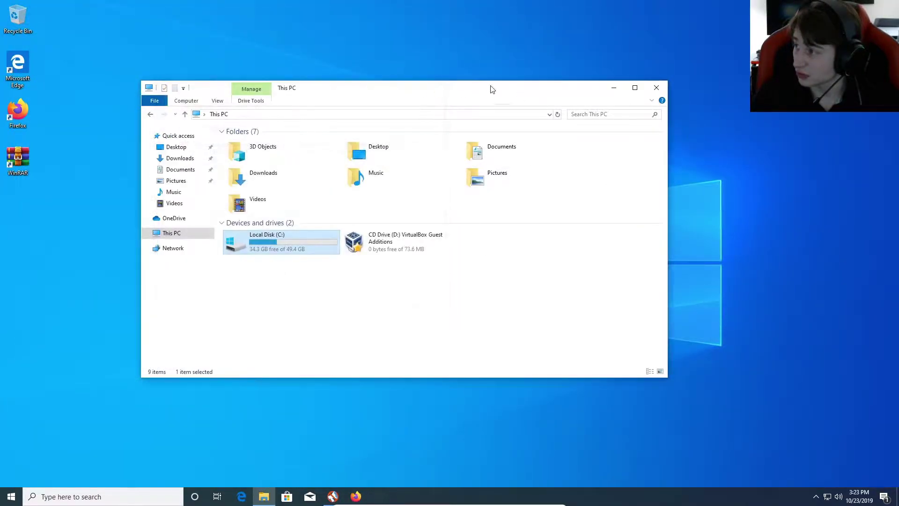
{"action": "left_click", "coordinate": [661, 89]}
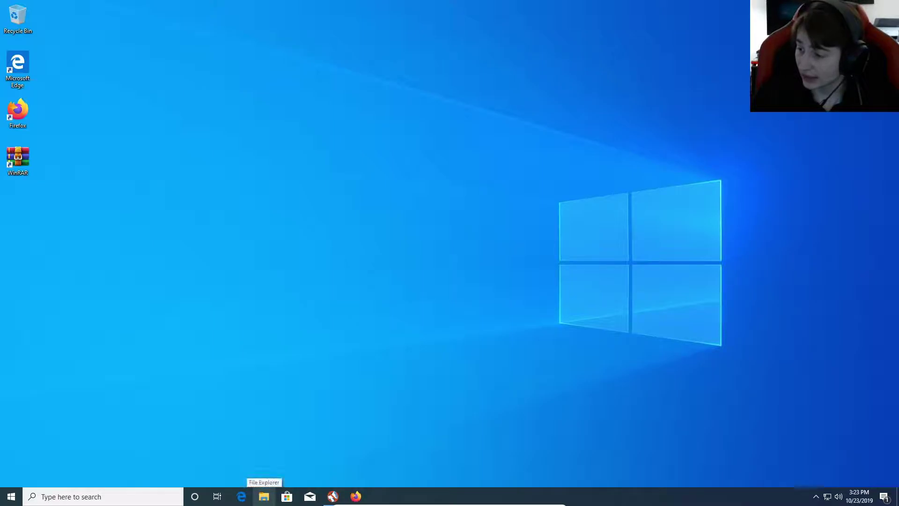
{"action": "right_click", "coordinate": [263, 496]}
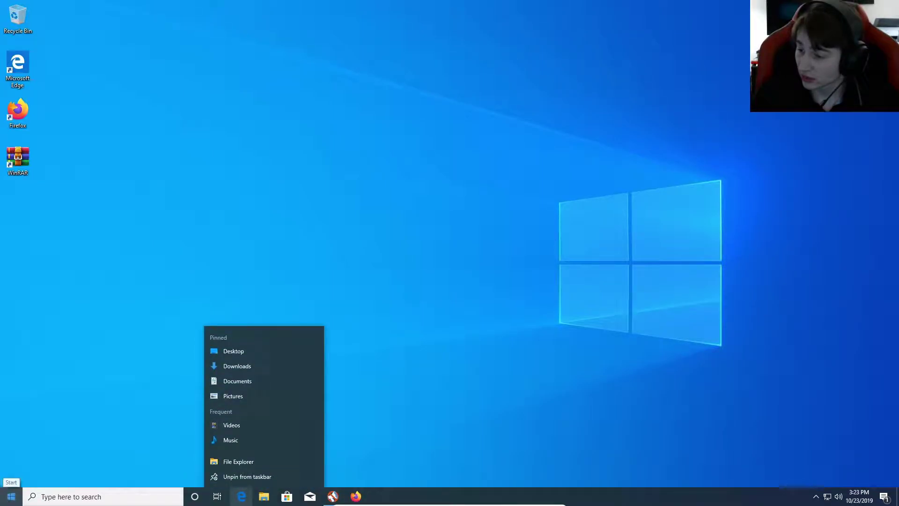
{"action": "left_click", "coordinate": [71, 496]}
{"action": "left_click", "coordinate": [591, 262]}
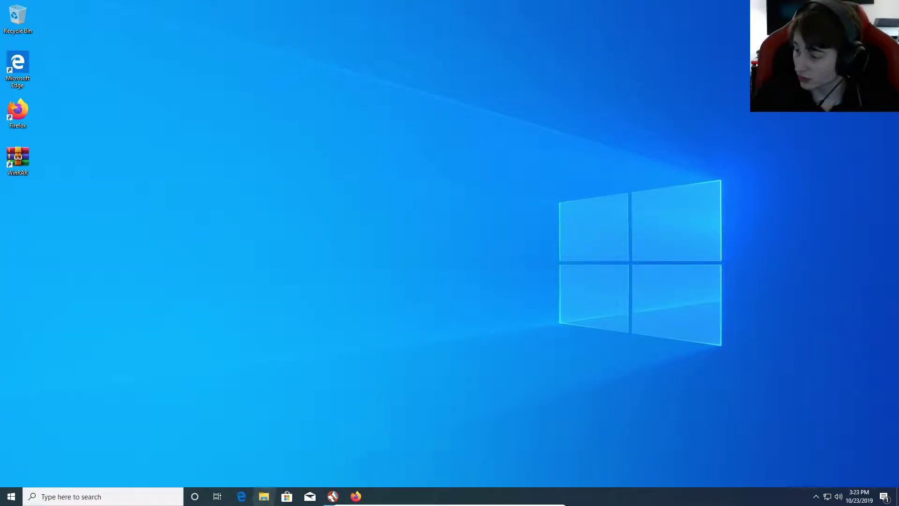
Step: In a new File Explorer window, choose Turn on BitLocker for Local Disk (C:) on This PC
{"action": "left_click", "coordinate": [264, 496]}
{"action": "left_click", "coordinate": [171, 233]}
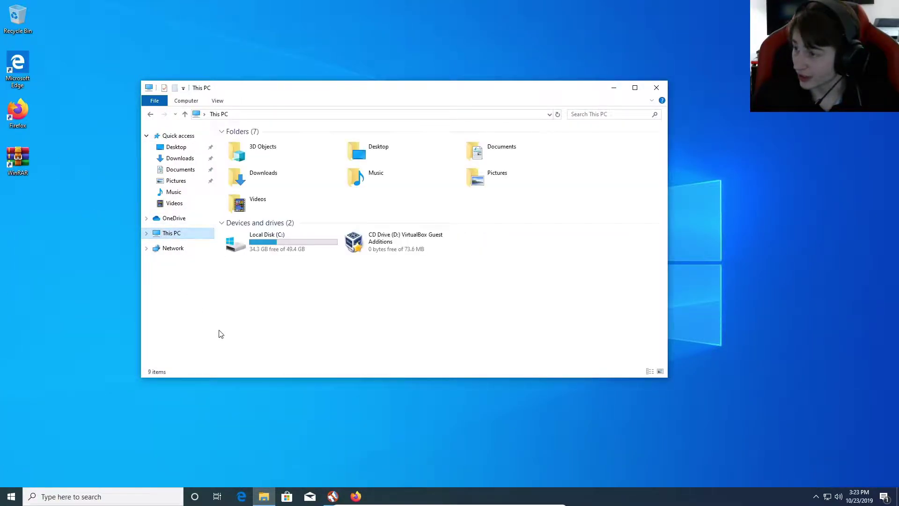
{"action": "left_click", "coordinate": [287, 241]}
{"action": "right_click", "coordinate": [287, 241]}
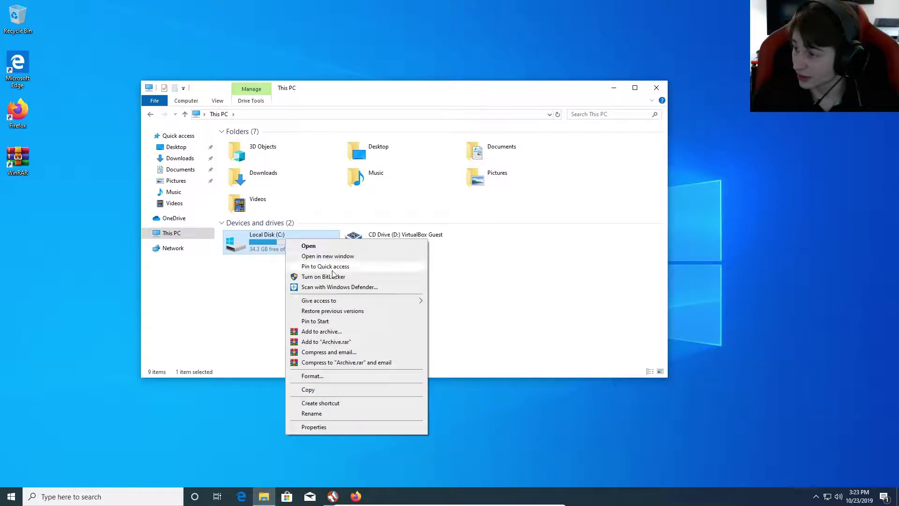
{"action": "left_click", "coordinate": [386, 391]}
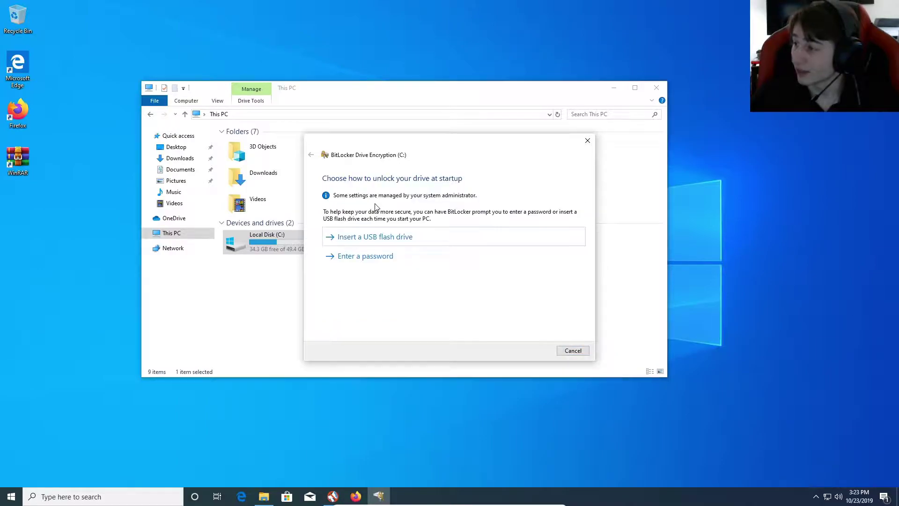
{"action": "left_click_drag", "start_coordinate": [431, 141], "coordinate": [283, 148]}
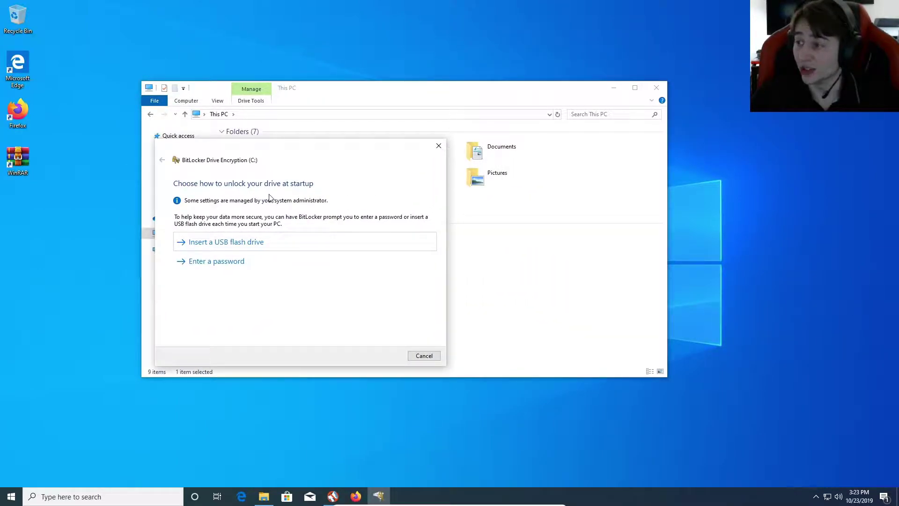
{"action": "left_click", "coordinate": [227, 265]}
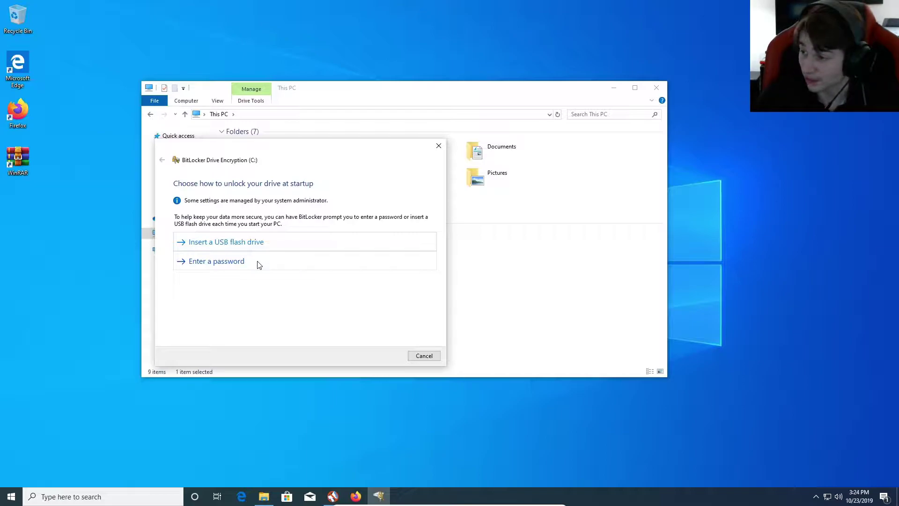
Step: Choose password unlock and submit a password that proves too short
{"action": "left_click", "coordinate": [257, 263]}
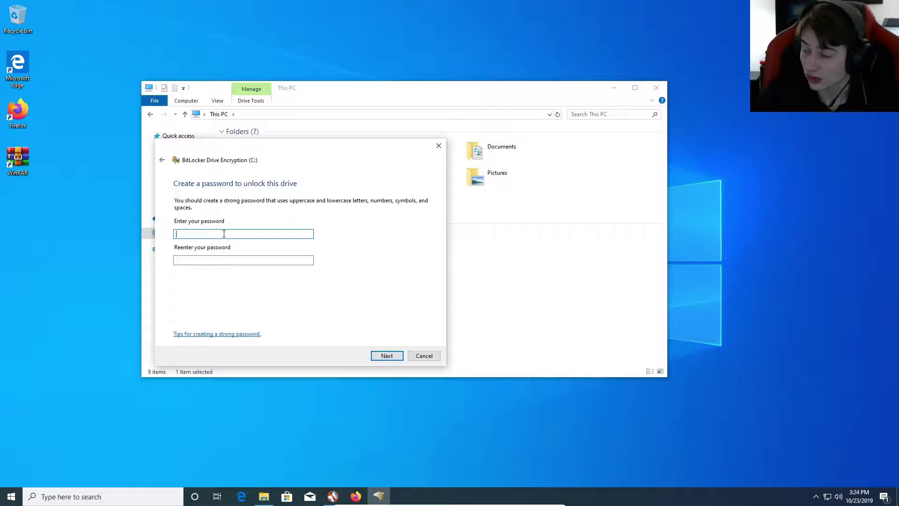
{"action": "type", "text": "******"}
{"action": "key", "text": "Tab"}
{"action": "type", "text": "****"}
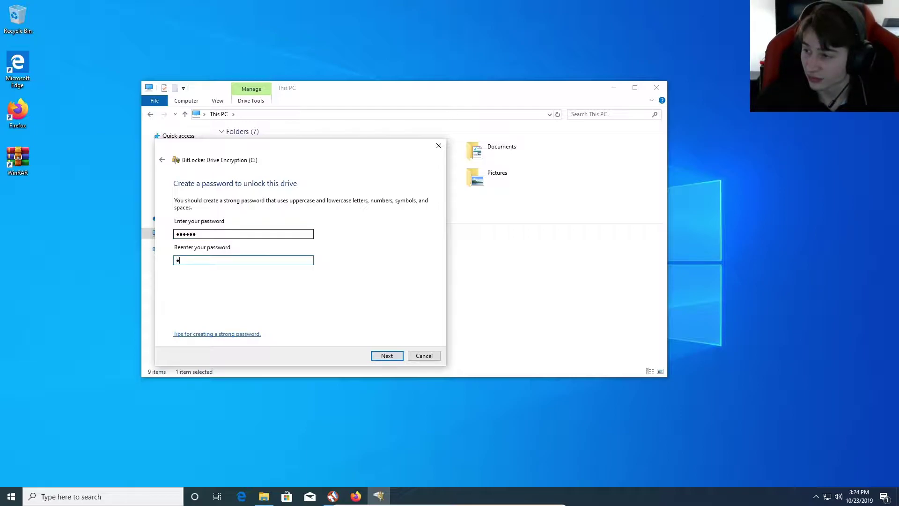
{"action": "type", "text": "**"}
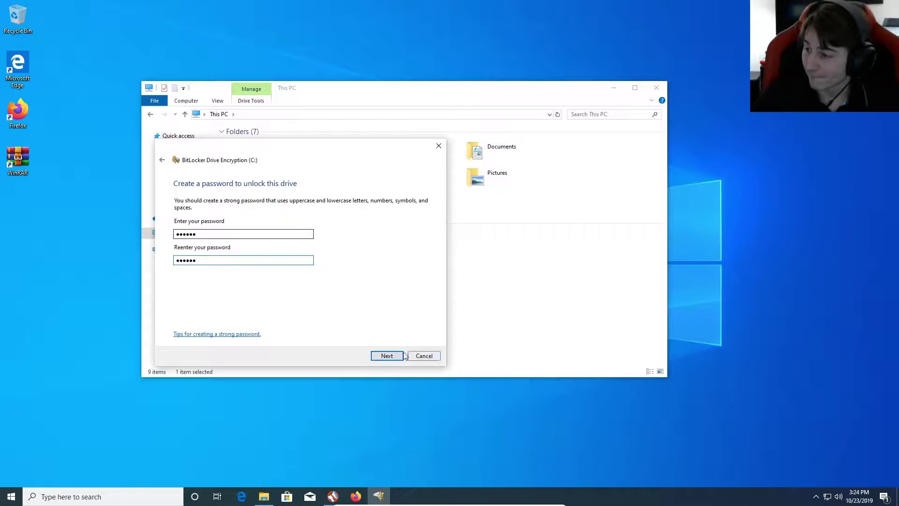
{"action": "left_click", "coordinate": [385, 356]}
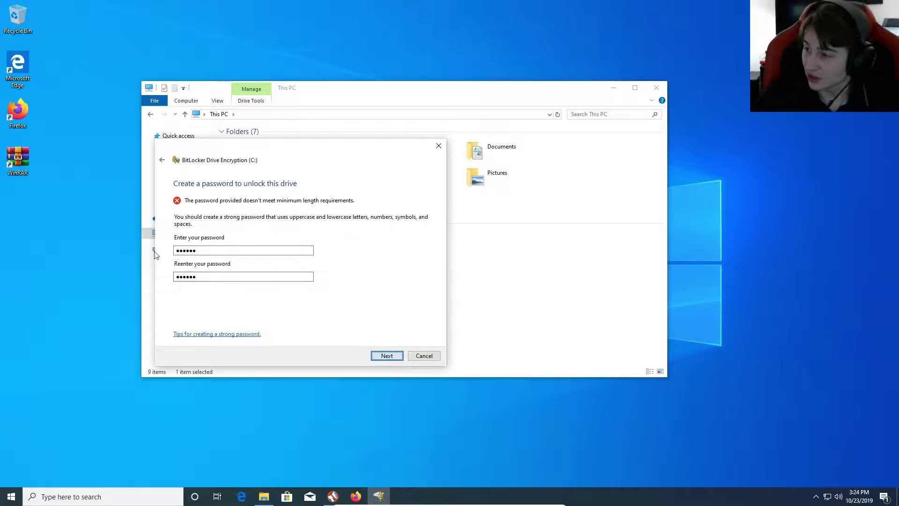
Step: Clear both fields, enter and confirm a 10-character unlock password, and continue
{"action": "double_click", "coordinate": [226, 253]}
{"action": "key", "text": "BackSpace"}
{"action": "key", "text": "Tab"}
{"action": "key", "text": "BackSpace"}
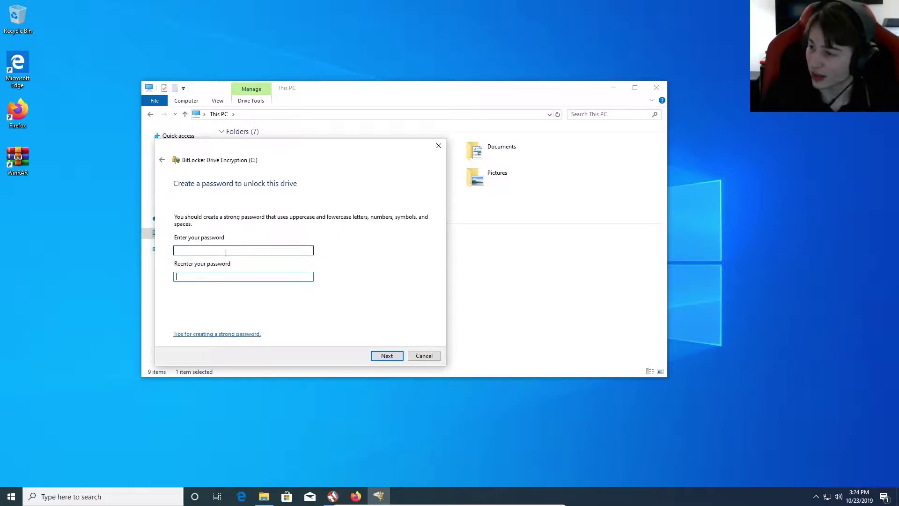
{"action": "left_click", "coordinate": [226, 253]}
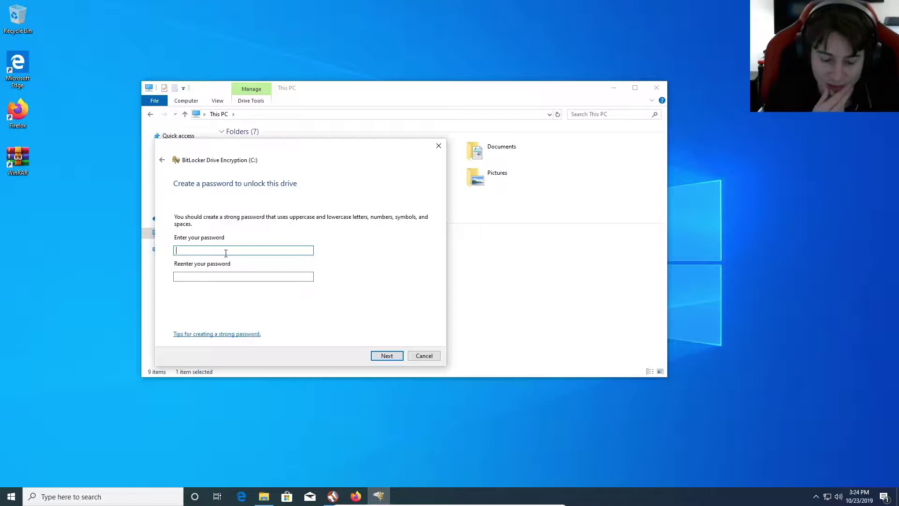
{"action": "type", "text": "aaa"}
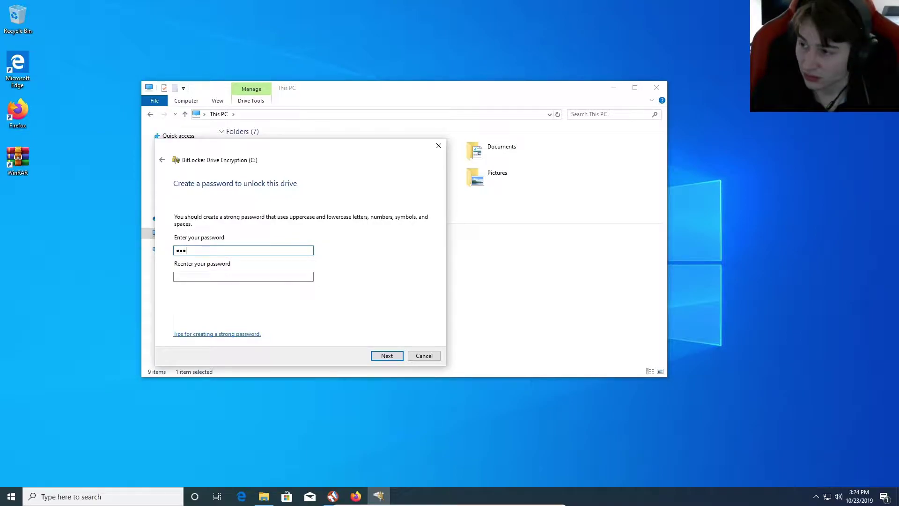
{"action": "key", "text": "BackSpace"}
{"action": "key", "text": "BackSpace"}
{"action": "key", "text": "BackSpace"}
{"action": "type", "text": "aaaa"}
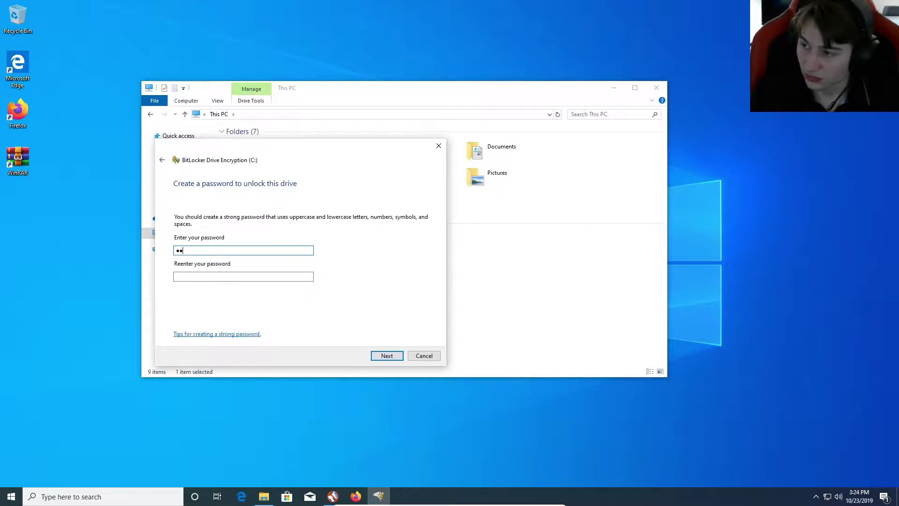
{"action": "type", "text": "aaaaaa"}
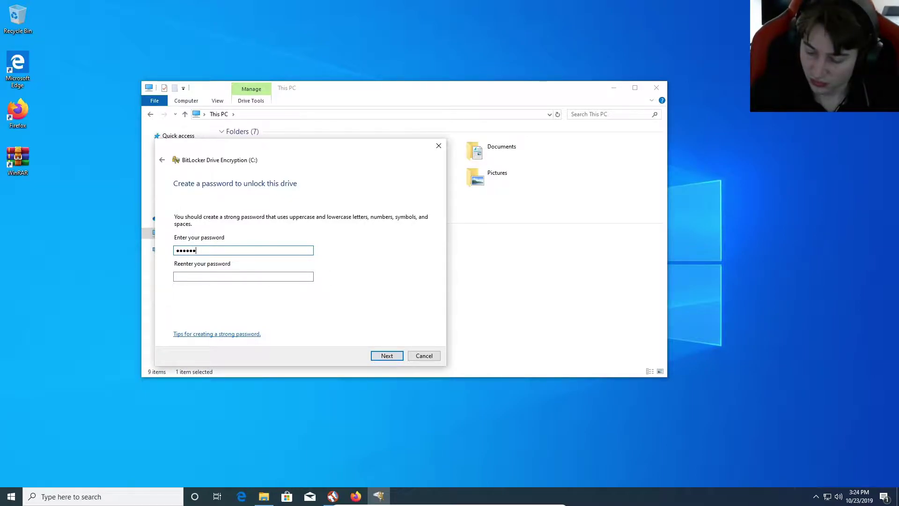
{"action": "key", "text": "Tab"}
{"action": "type", "text": "aaaa"}
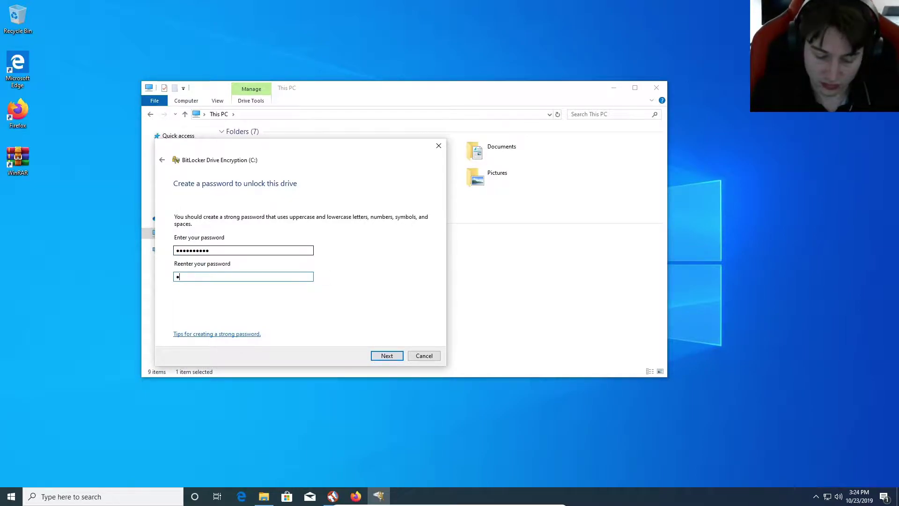
{"action": "type", "text": "aaaaaa"}
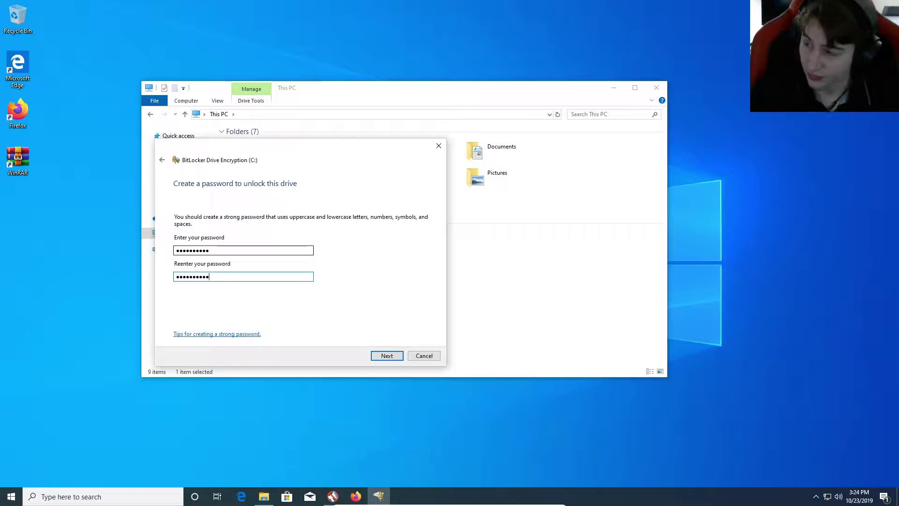
{"action": "left_click", "coordinate": [387, 357]}
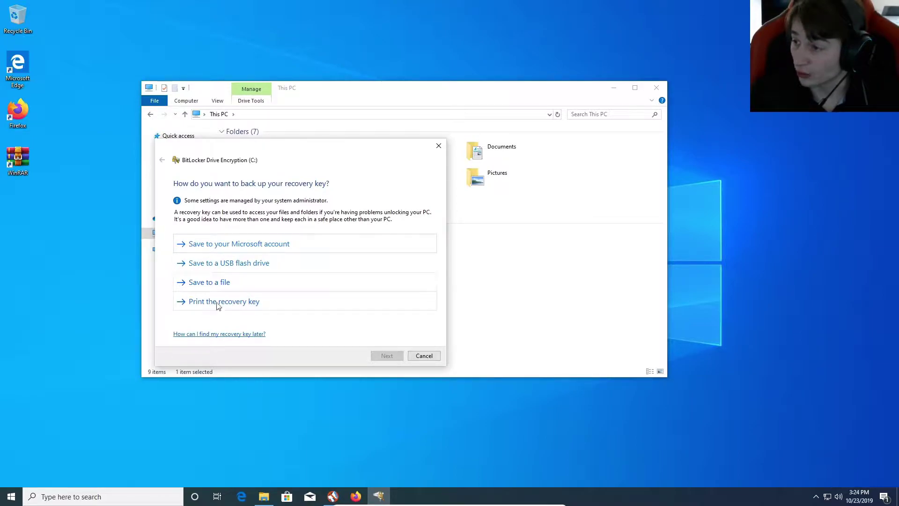
Step: Print the recovery key, then try saving it as a file to Documents
{"action": "left_click", "coordinate": [281, 302]}
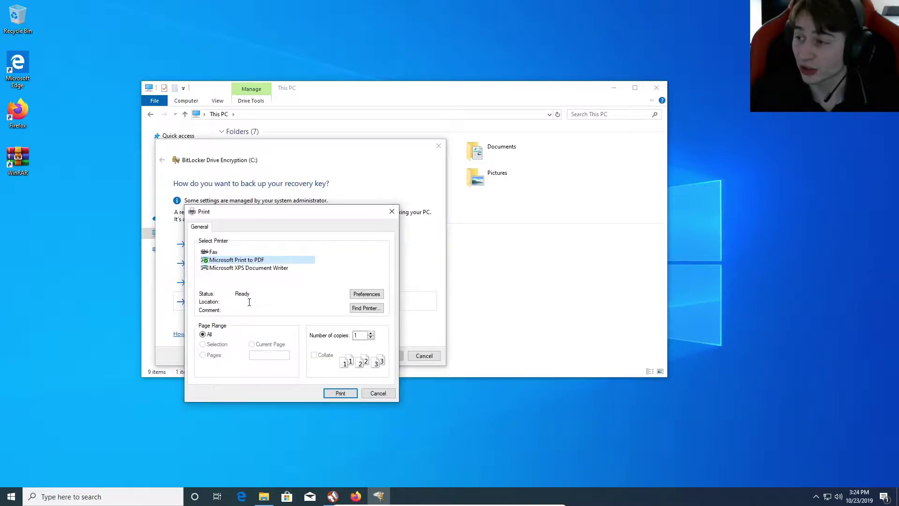
{"action": "left_click", "coordinate": [378, 393]}
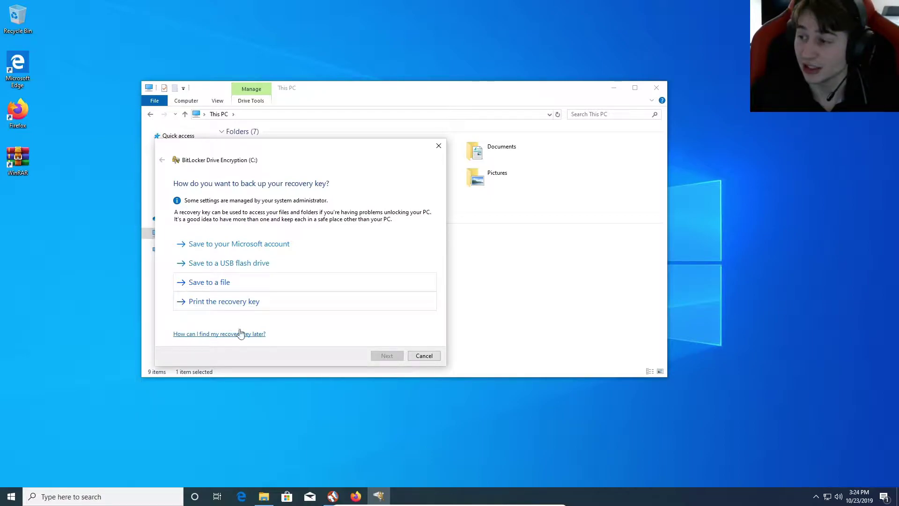
{"action": "left_click", "coordinate": [210, 282]}
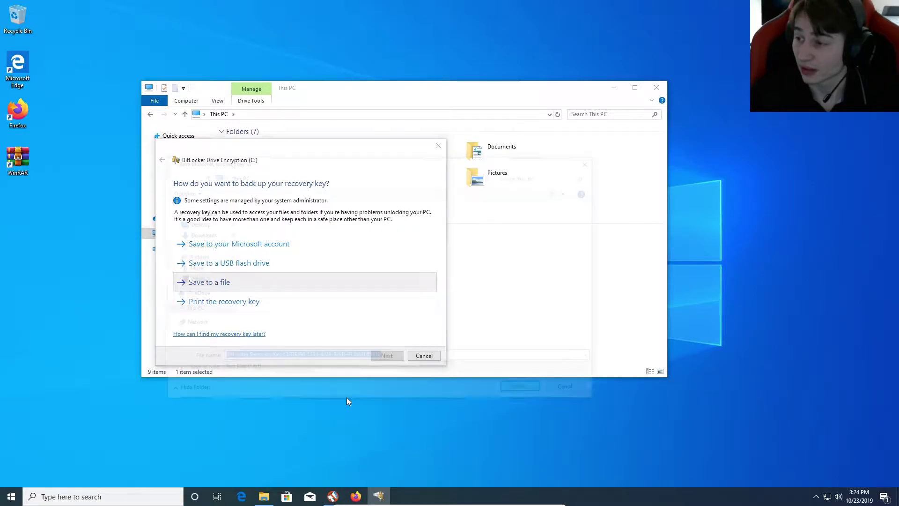
{"action": "left_click", "coordinate": [398, 358]}
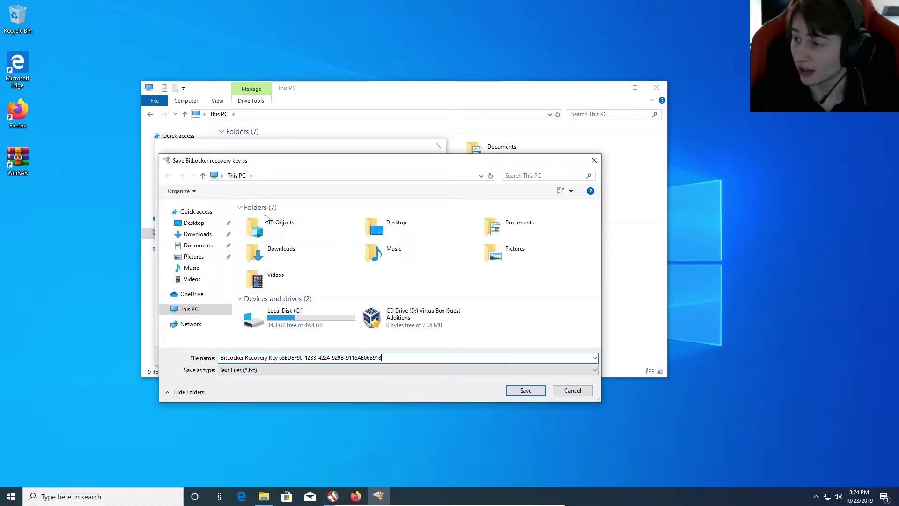
{"action": "left_click", "coordinate": [208, 245]}
{"action": "left_click", "coordinate": [526, 392]}
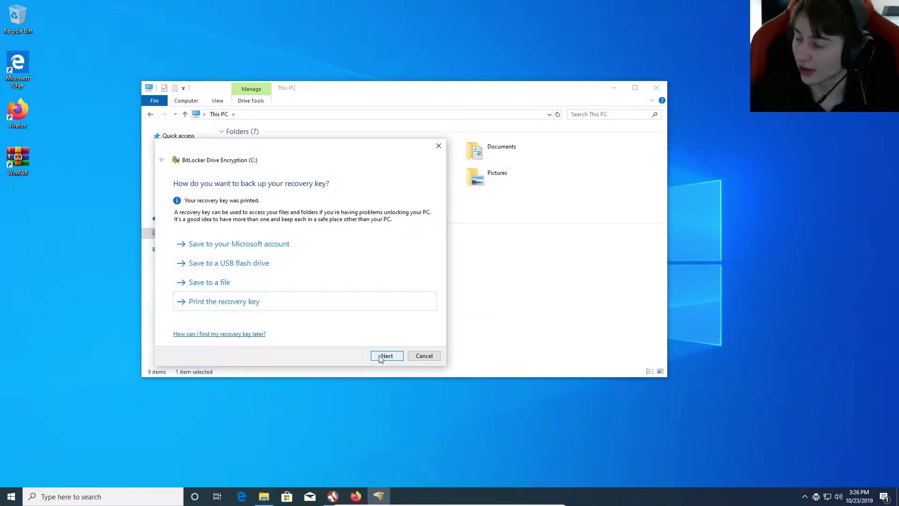
Step: Move past the backup page and select 'Encrypt entire drive' instead of used space only
{"action": "left_click", "coordinate": [386, 356]}
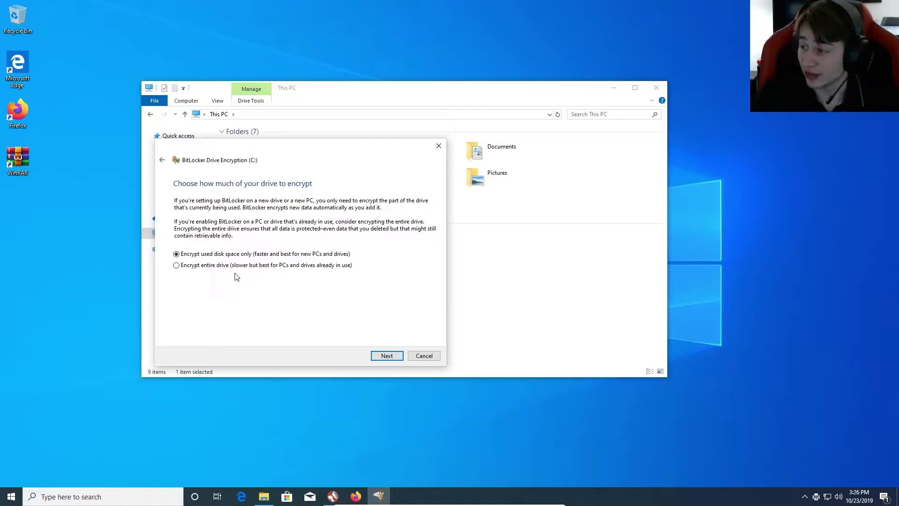
{"action": "left_click", "coordinate": [259, 268]}
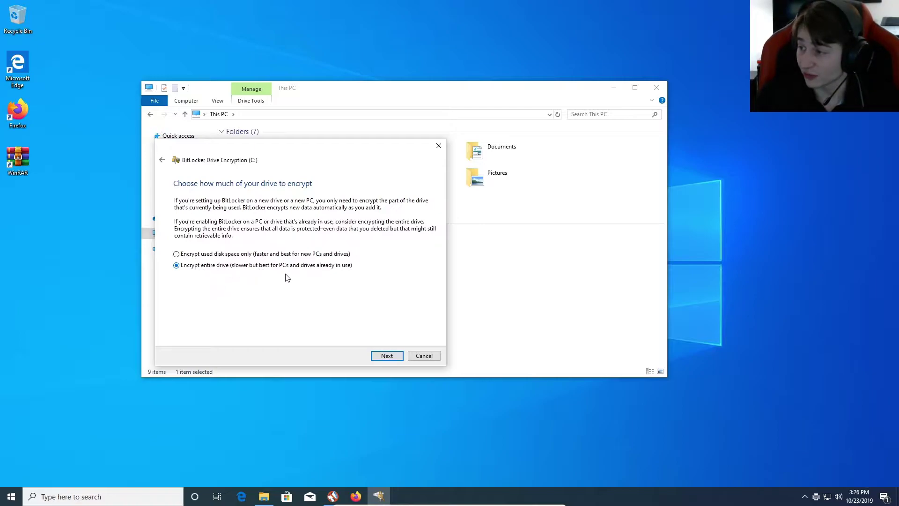
{"action": "left_click", "coordinate": [228, 255]}
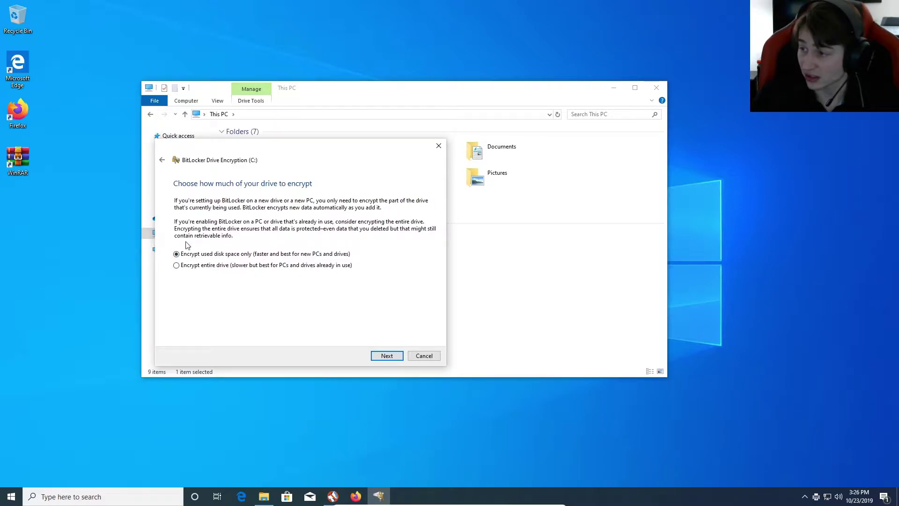
{"action": "left_click", "coordinate": [233, 269]}
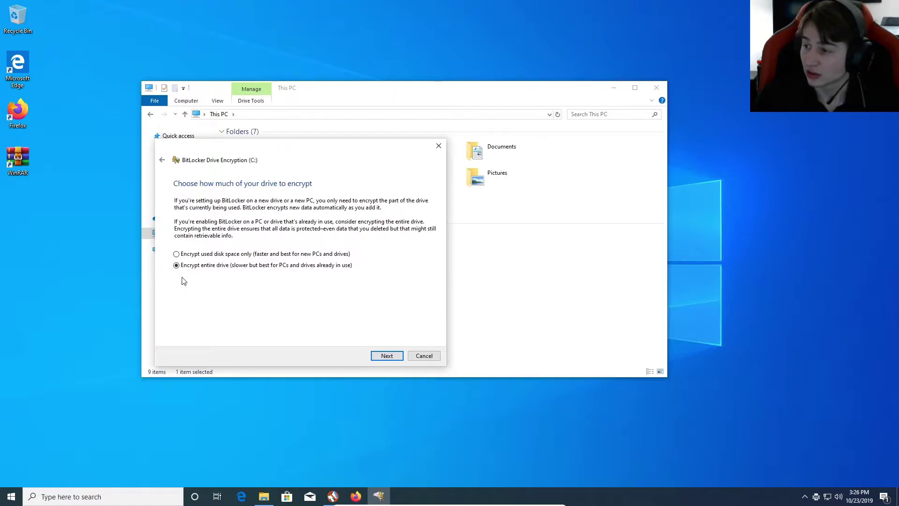
Step: Choose 'New encryption mode' for drive C: and confirm to start encrypting
{"action": "left_click", "coordinate": [386, 356]}
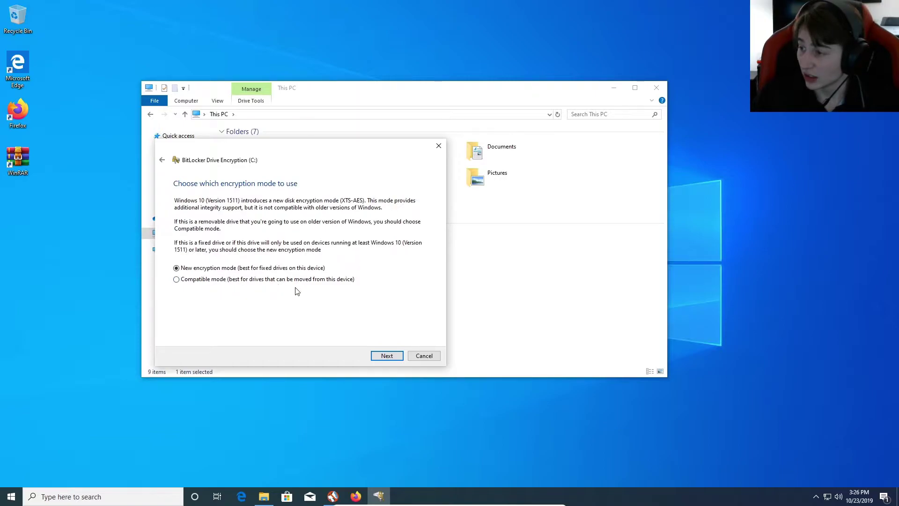
{"action": "left_click", "coordinate": [329, 280]}
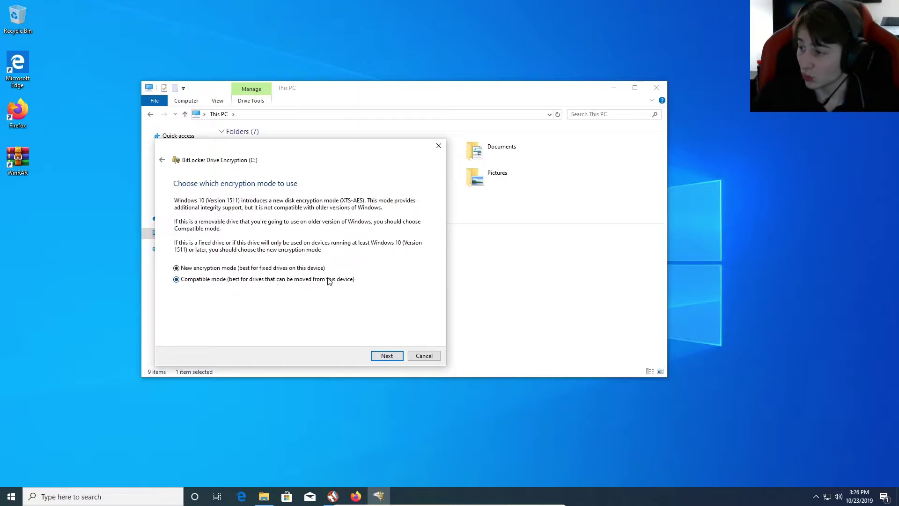
{"action": "left_click", "coordinate": [298, 270]}
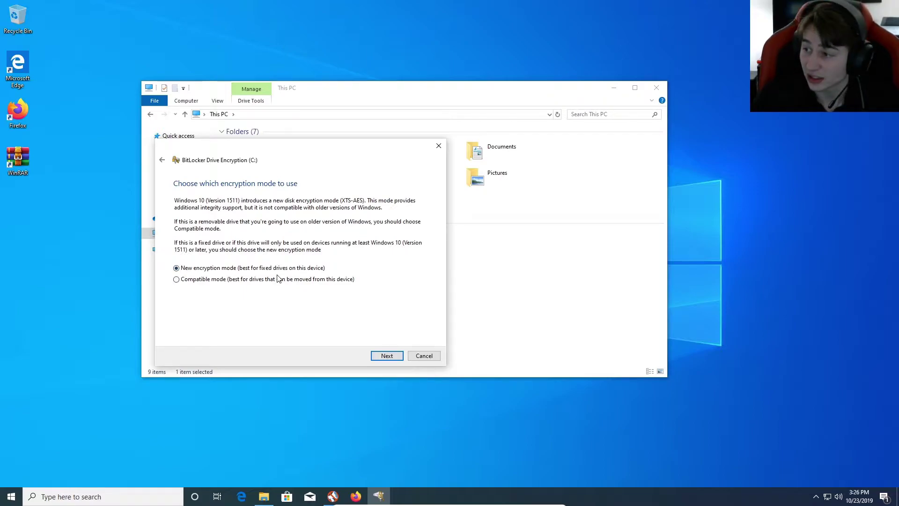
{"action": "left_click", "coordinate": [375, 355]}
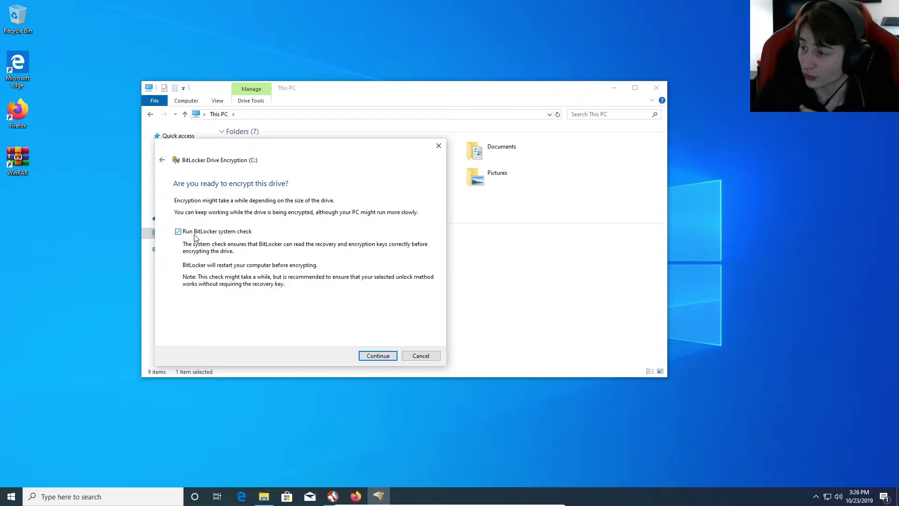
{"action": "left_click", "coordinate": [379, 357]}
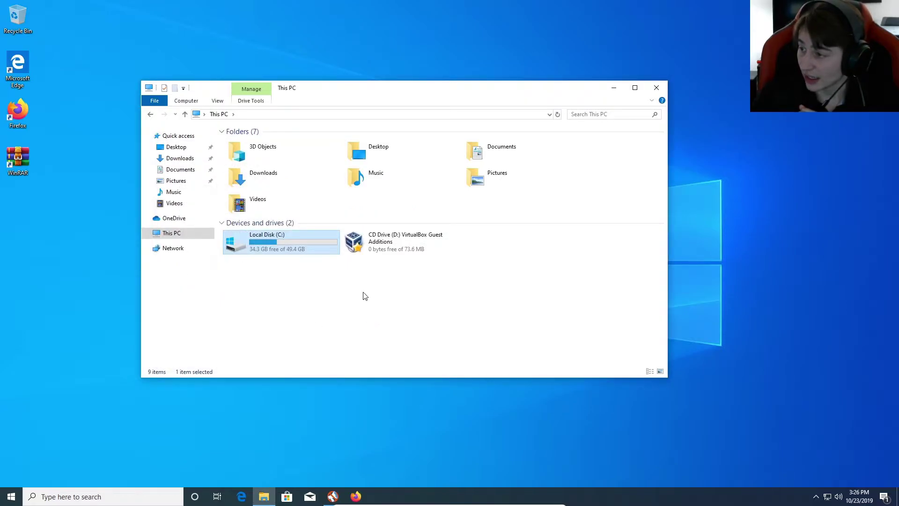
Step: Show the BitLocker prompt saying drive C: encryption begins after a computer restart
{"action": "right_click", "coordinate": [307, 244]}
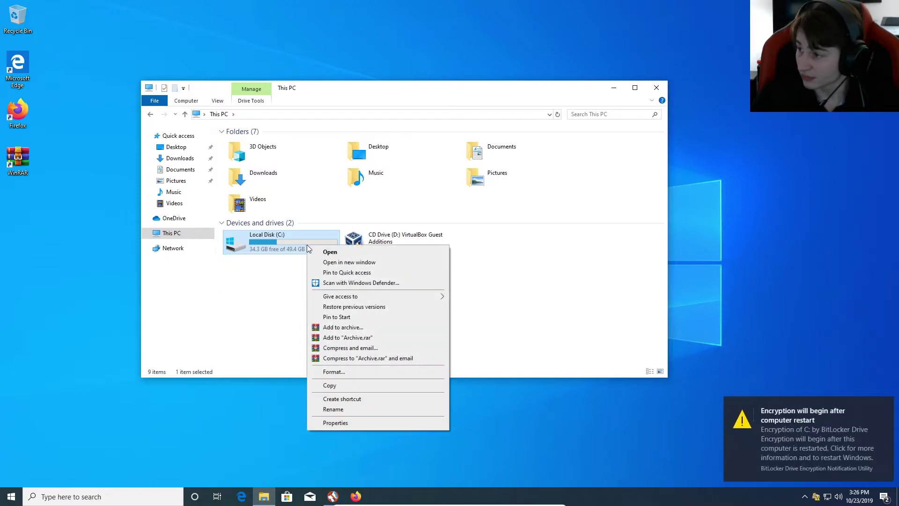
{"action": "left_click", "coordinate": [785, 447]}
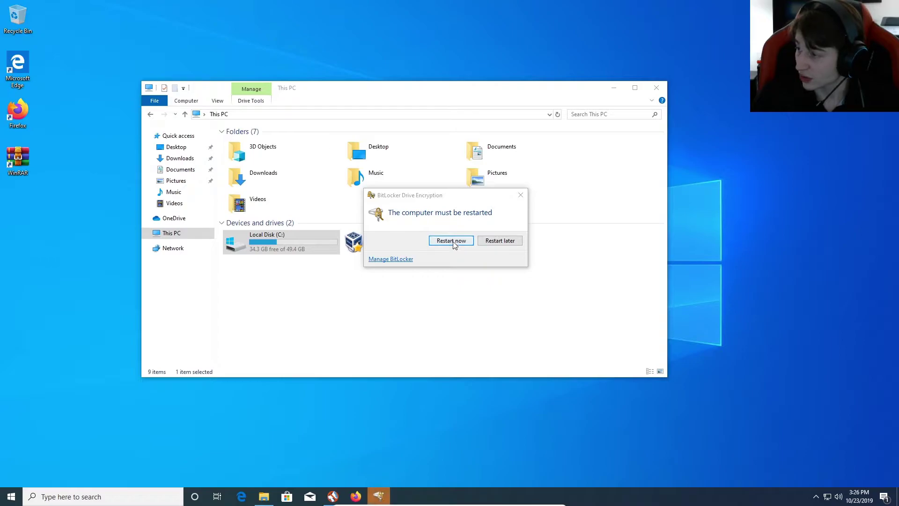